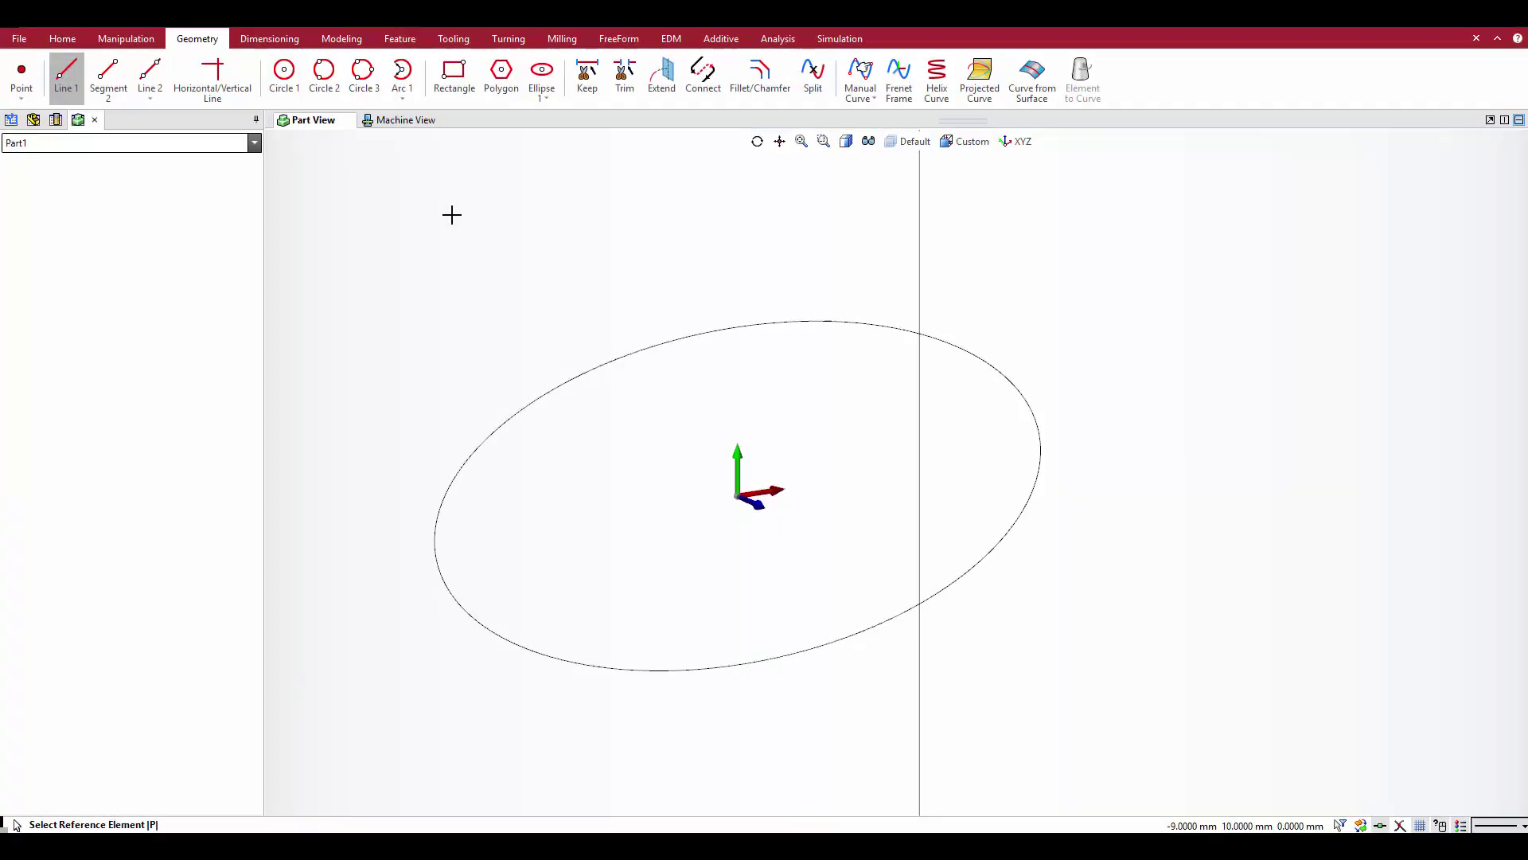
# Fillet the corner between the ellipse and the vertical line with radius 3.0000.
pyautogui.click(761, 77)
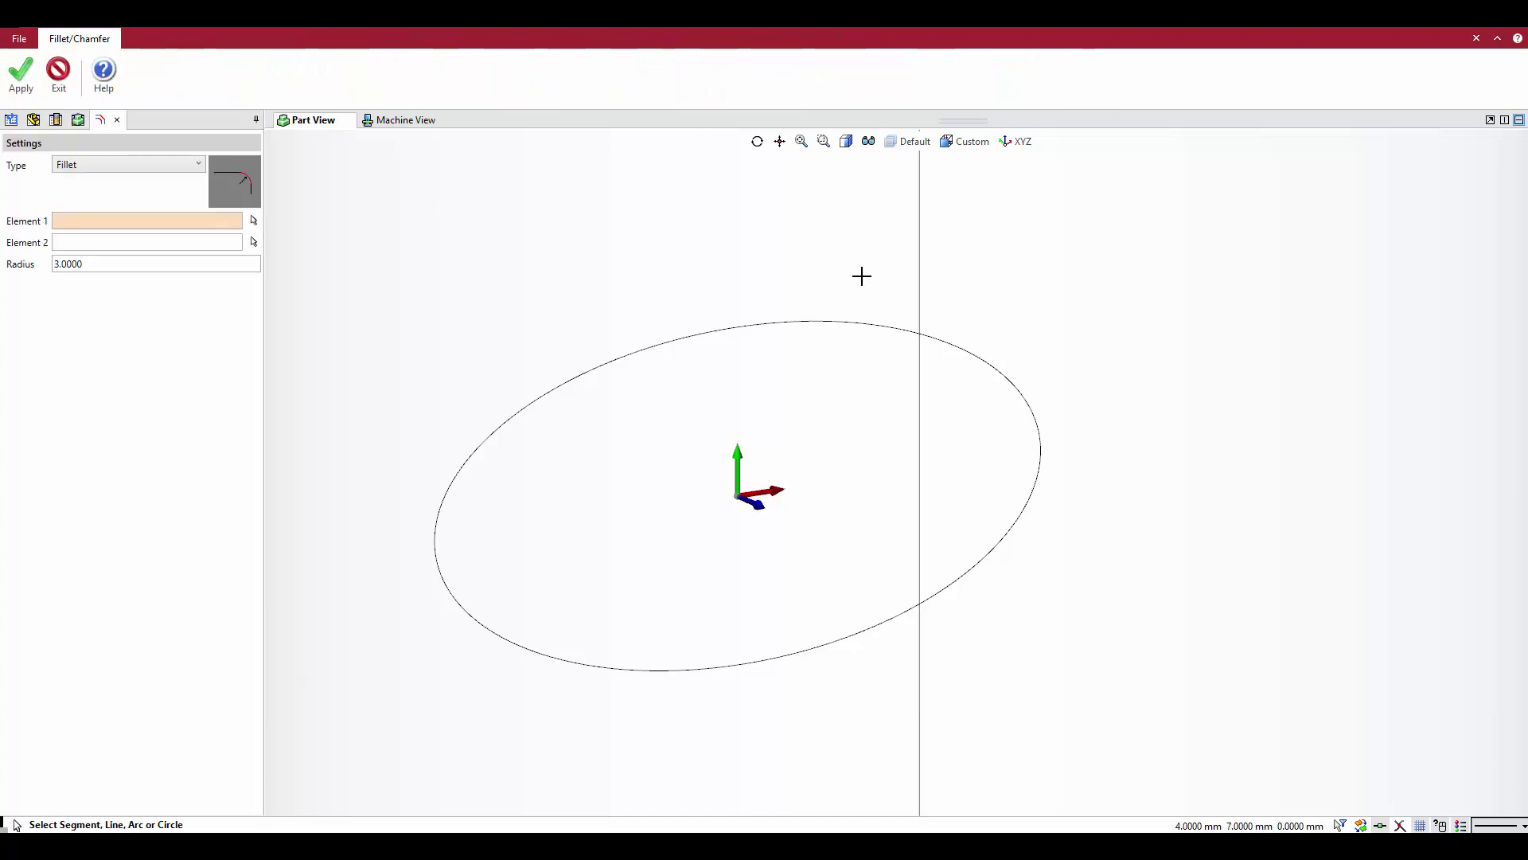
pyautogui.click(871, 325)
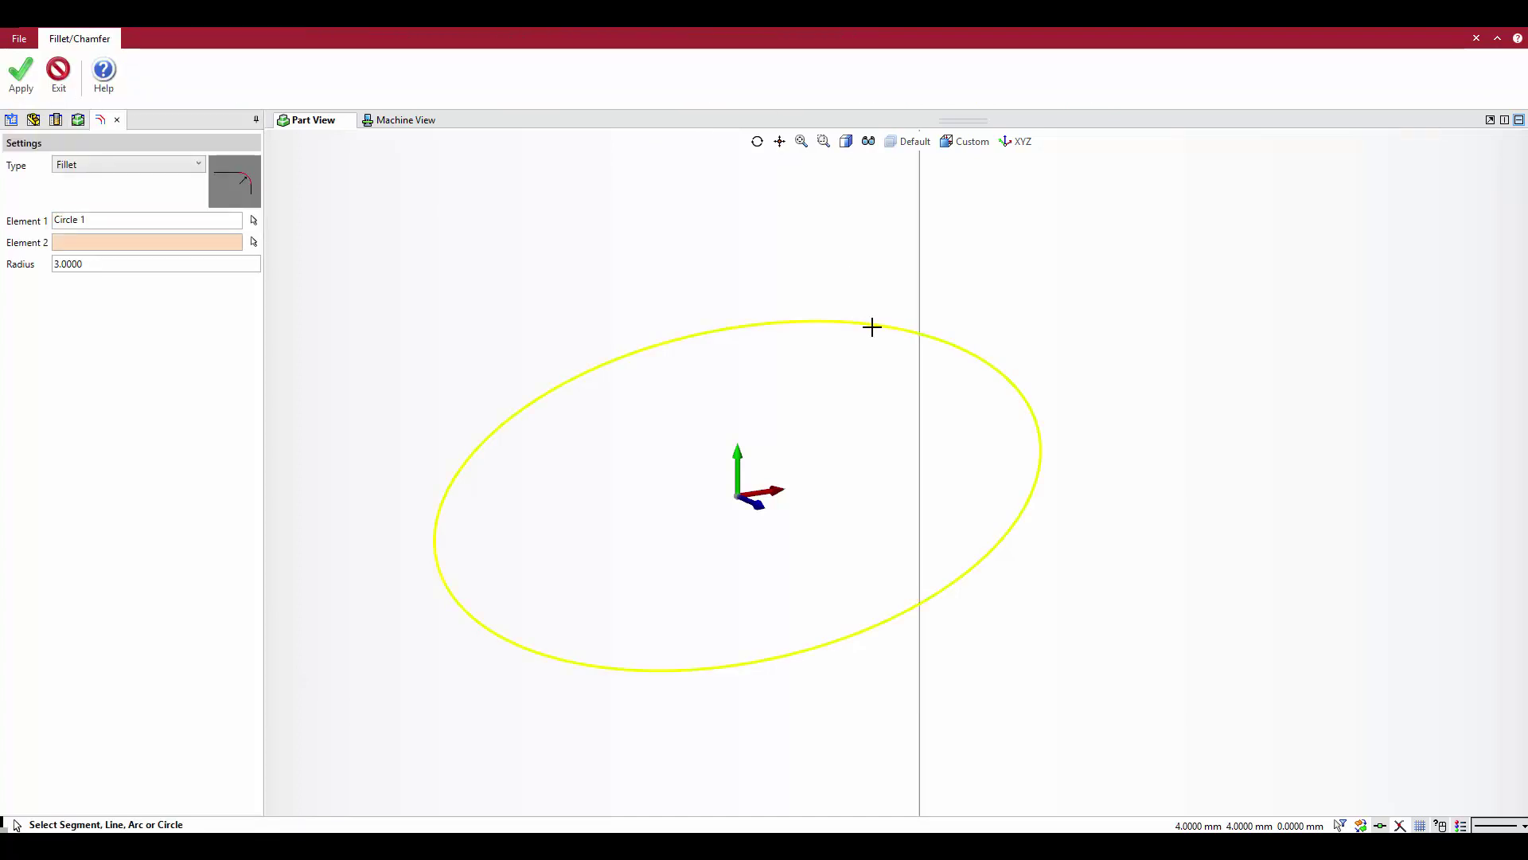
pyautogui.click(920, 382)
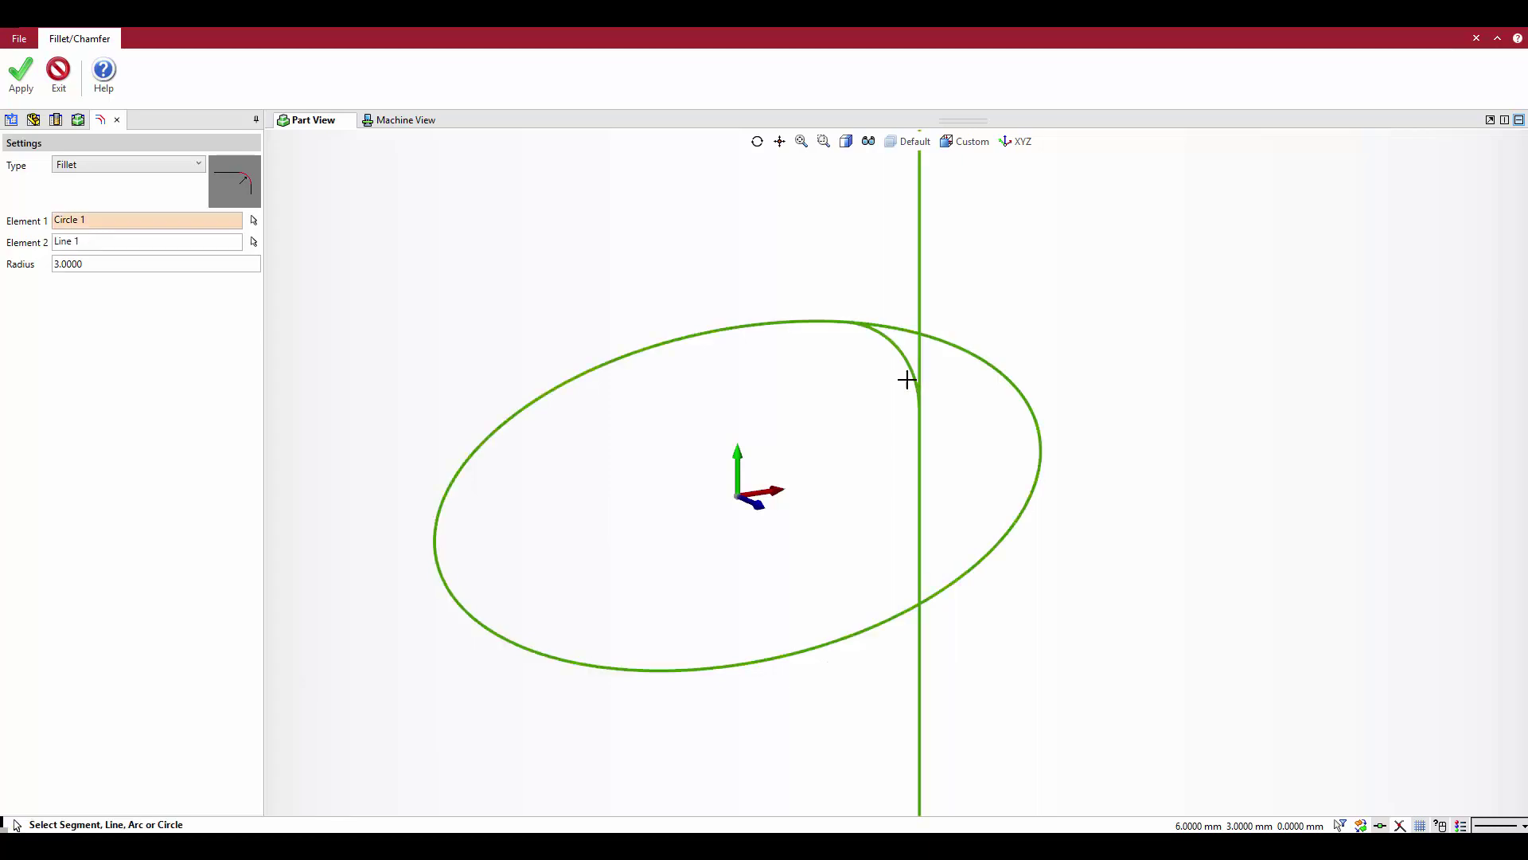
pyautogui.click(113, 266)
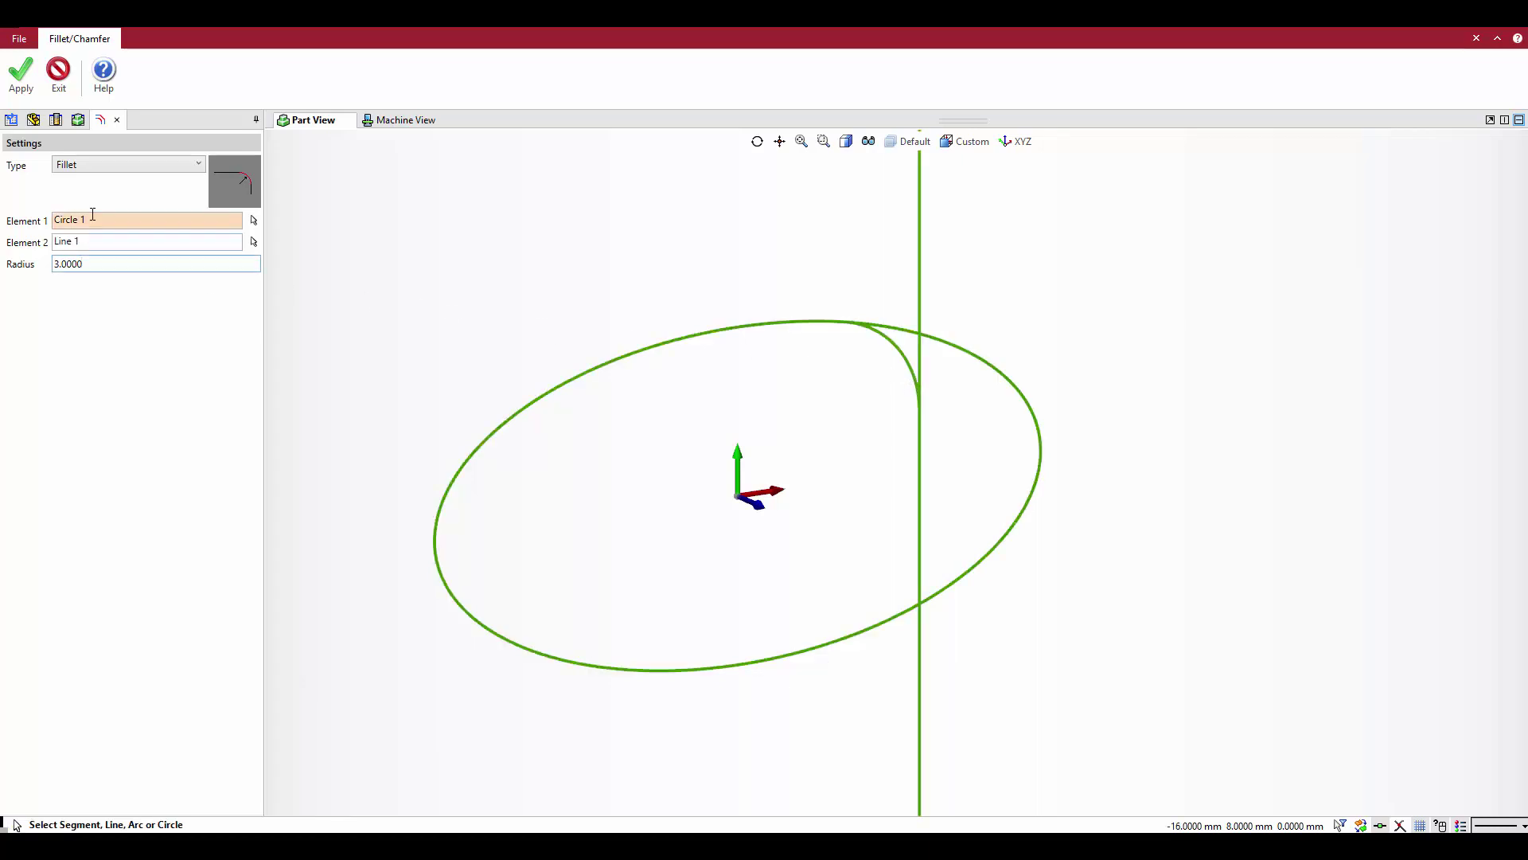
pyautogui.click(19, 74)
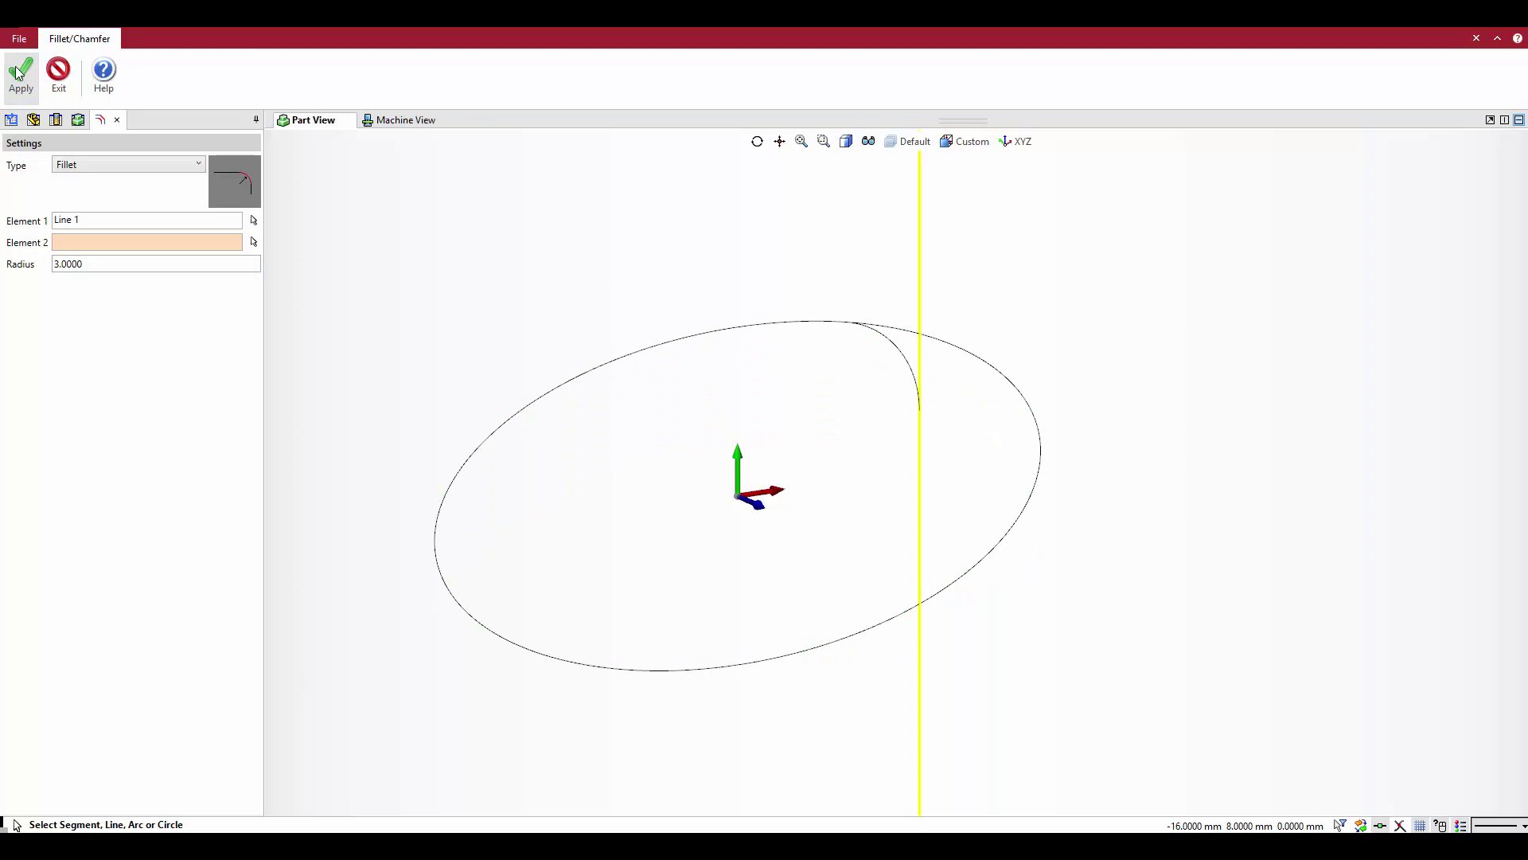
pyautogui.click(60, 77)
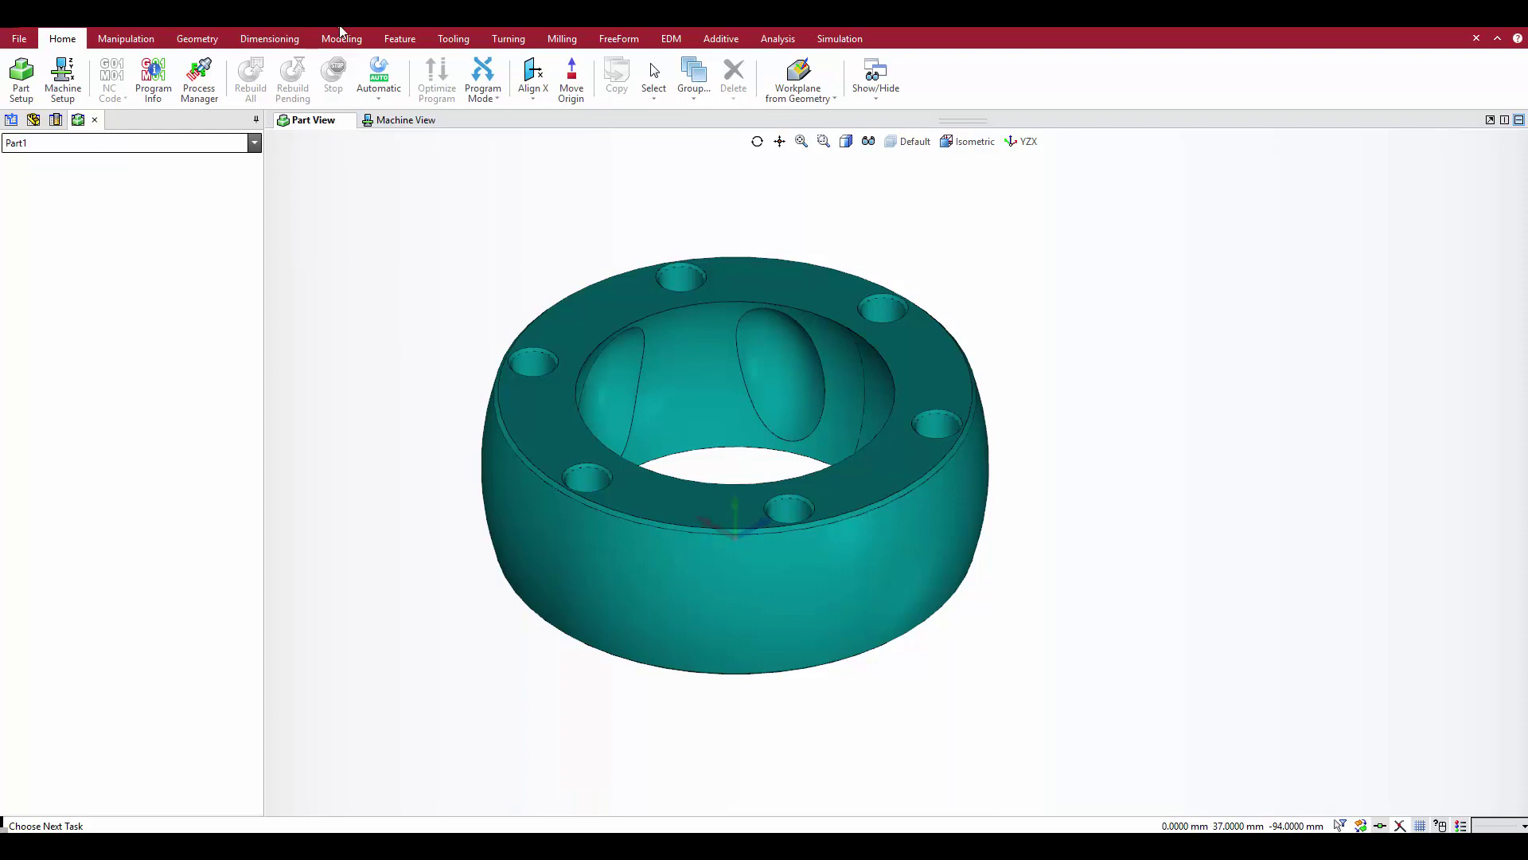
# Switch the ribbon to the Modeling tab above the shaded ring part.
pyautogui.click(341, 35)
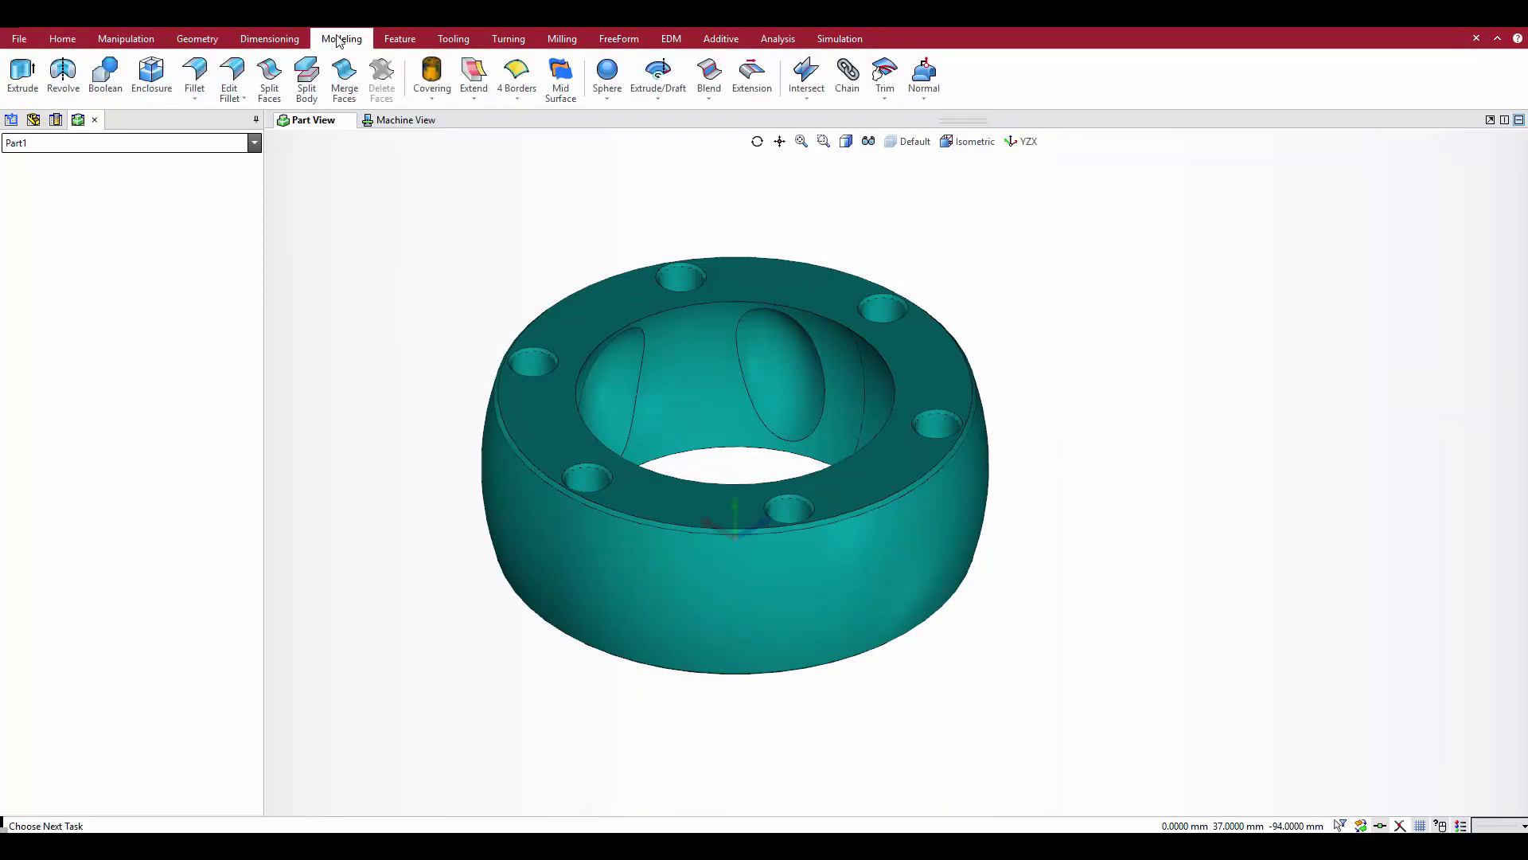
# Split the ring solid By Plane using the current plane, switched to ZXY.
pyautogui.click(310, 81)
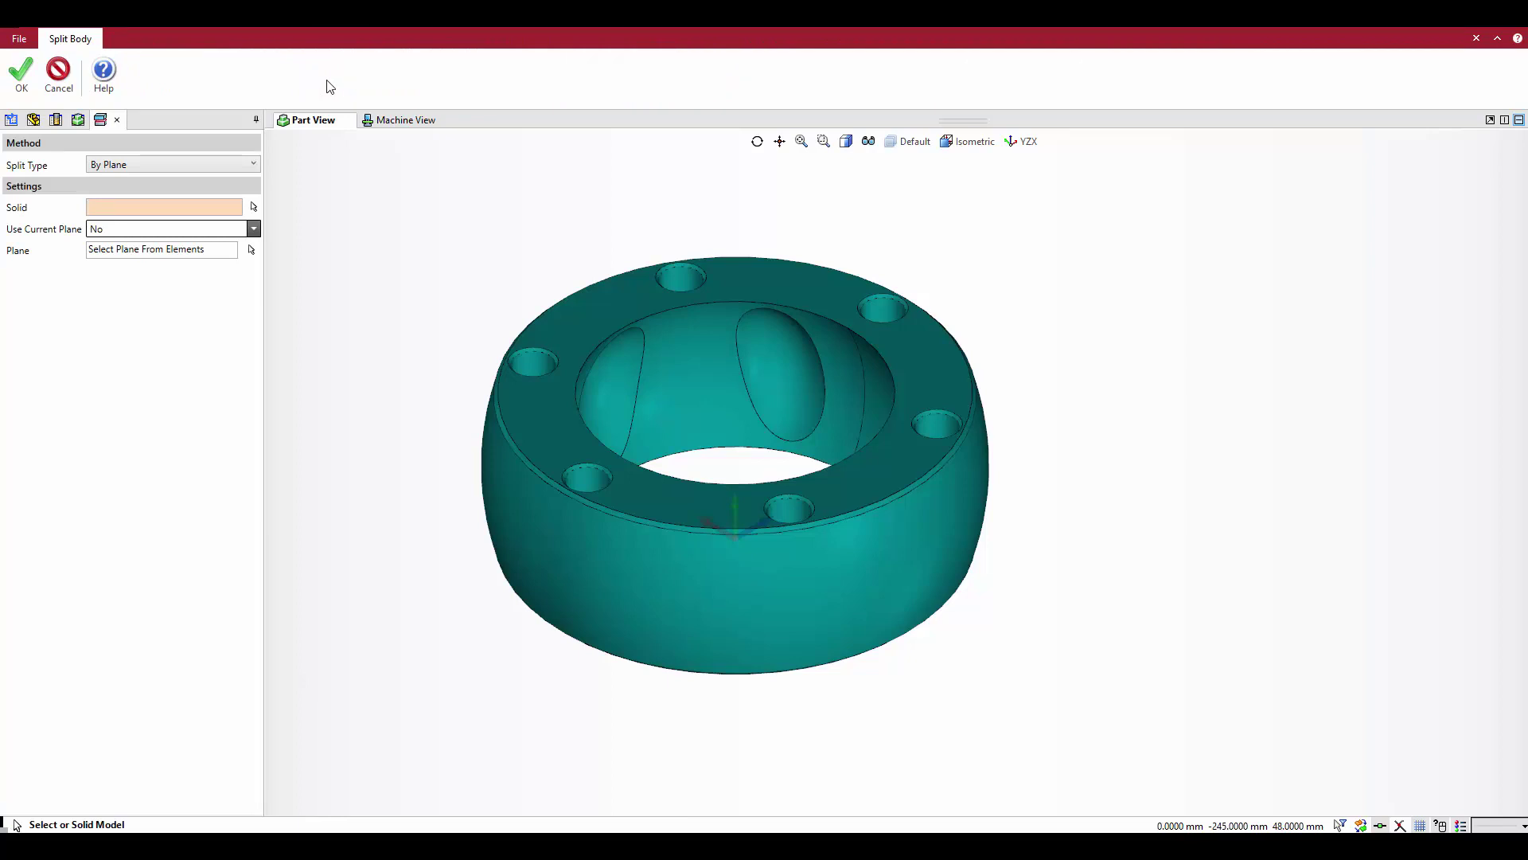
pyautogui.click(194, 165)
pyautogui.click(193, 165)
pyautogui.click(528, 436)
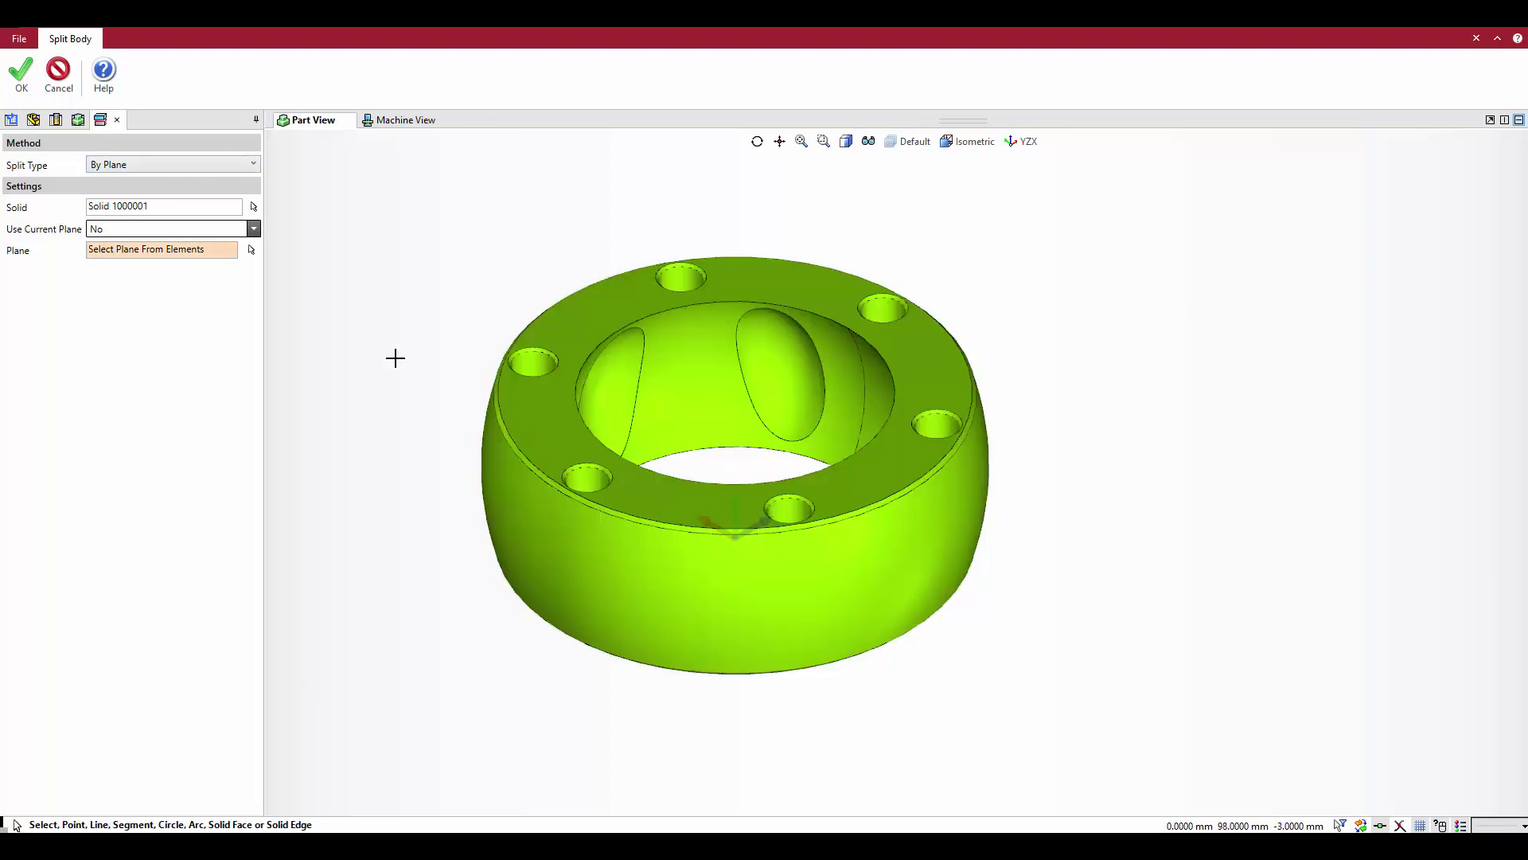
pyautogui.click(254, 229)
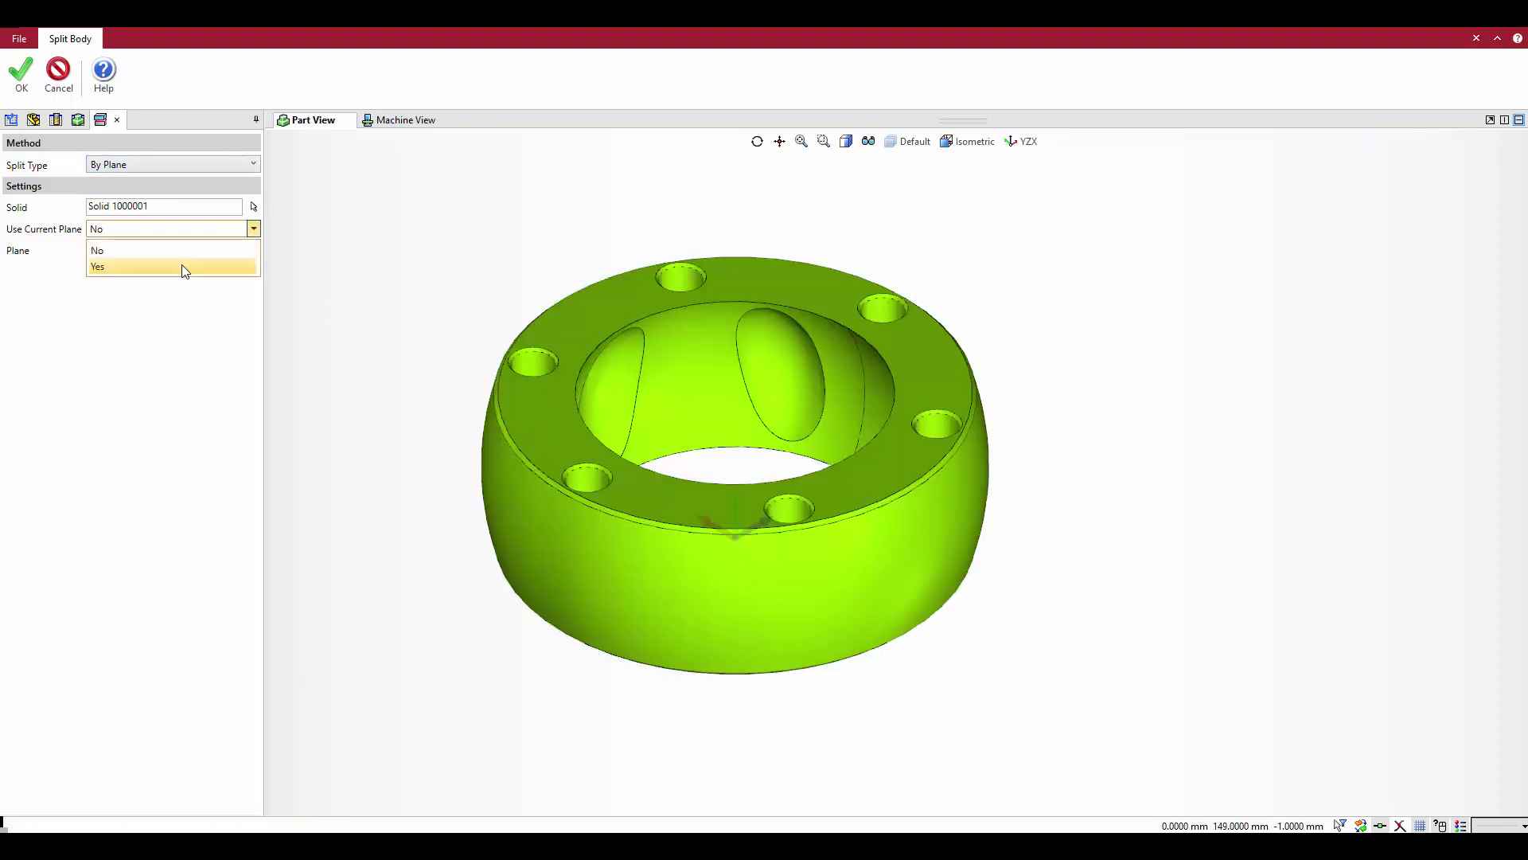
pyautogui.click(185, 270)
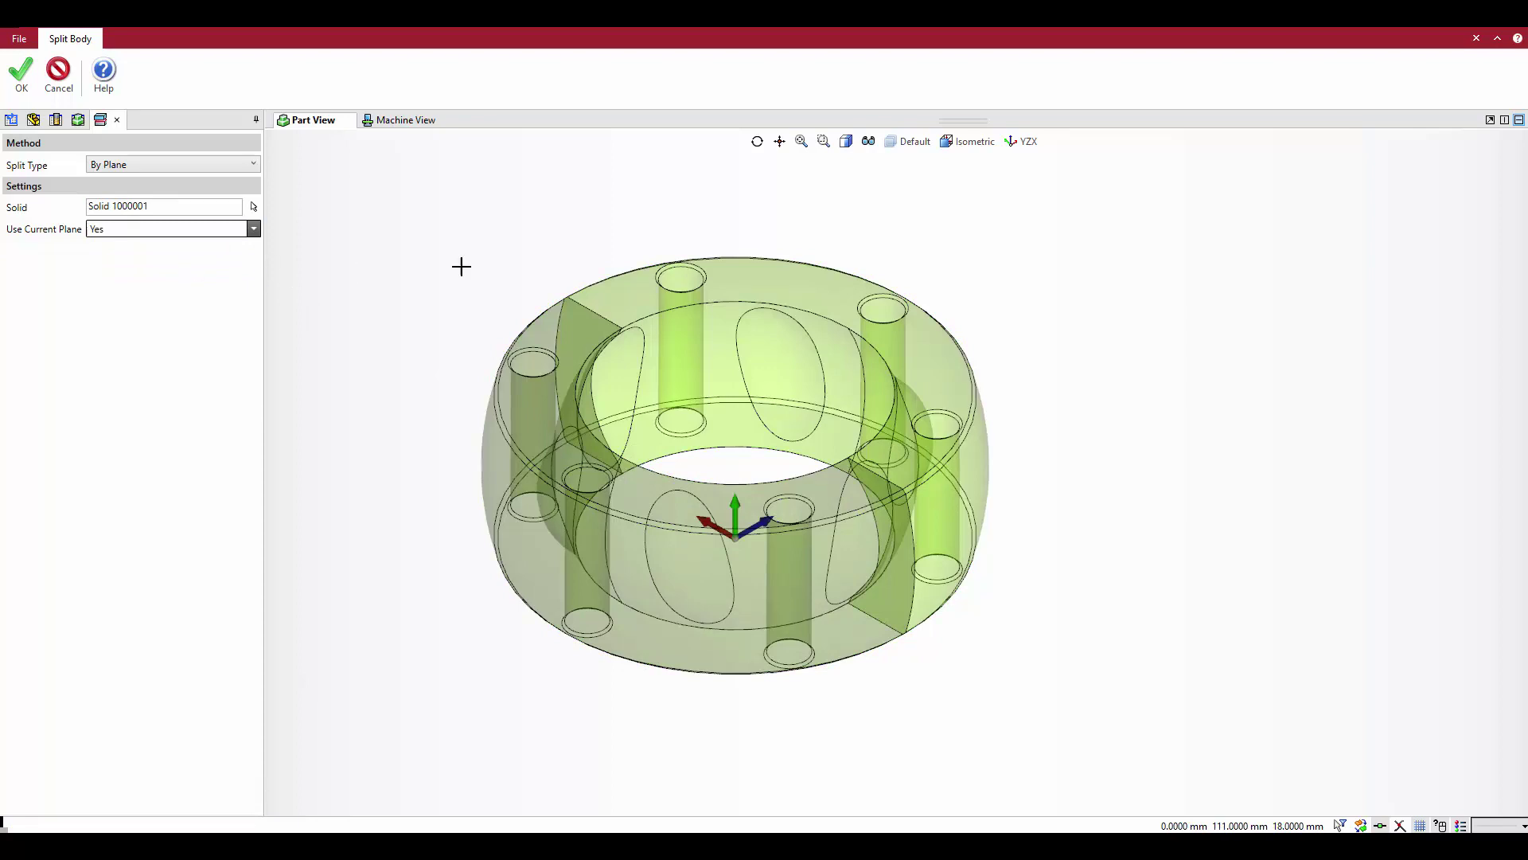
pyautogui.click(1035, 141)
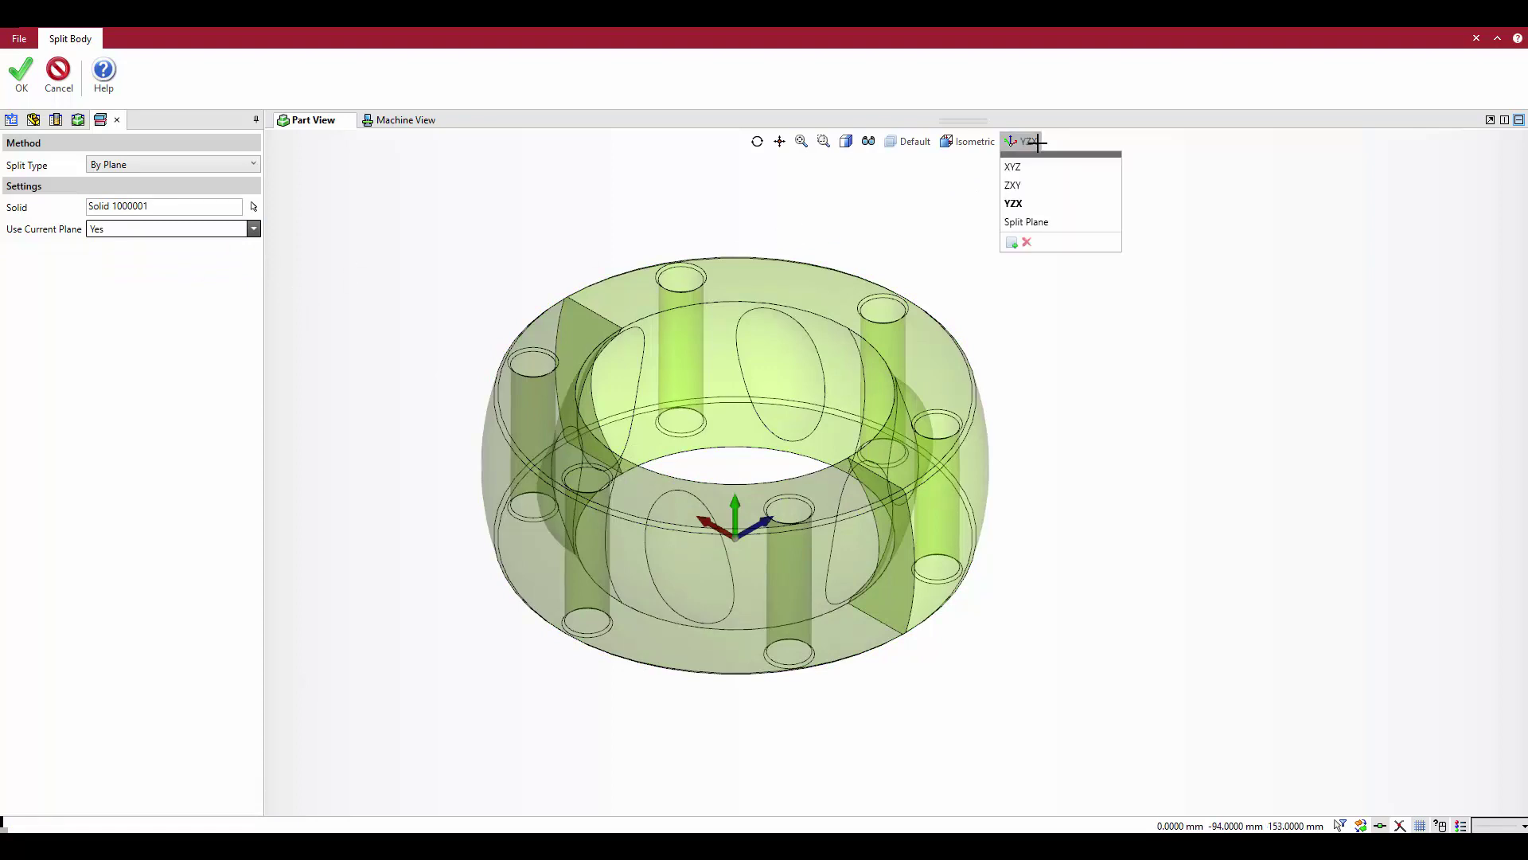
pyautogui.click(1028, 184)
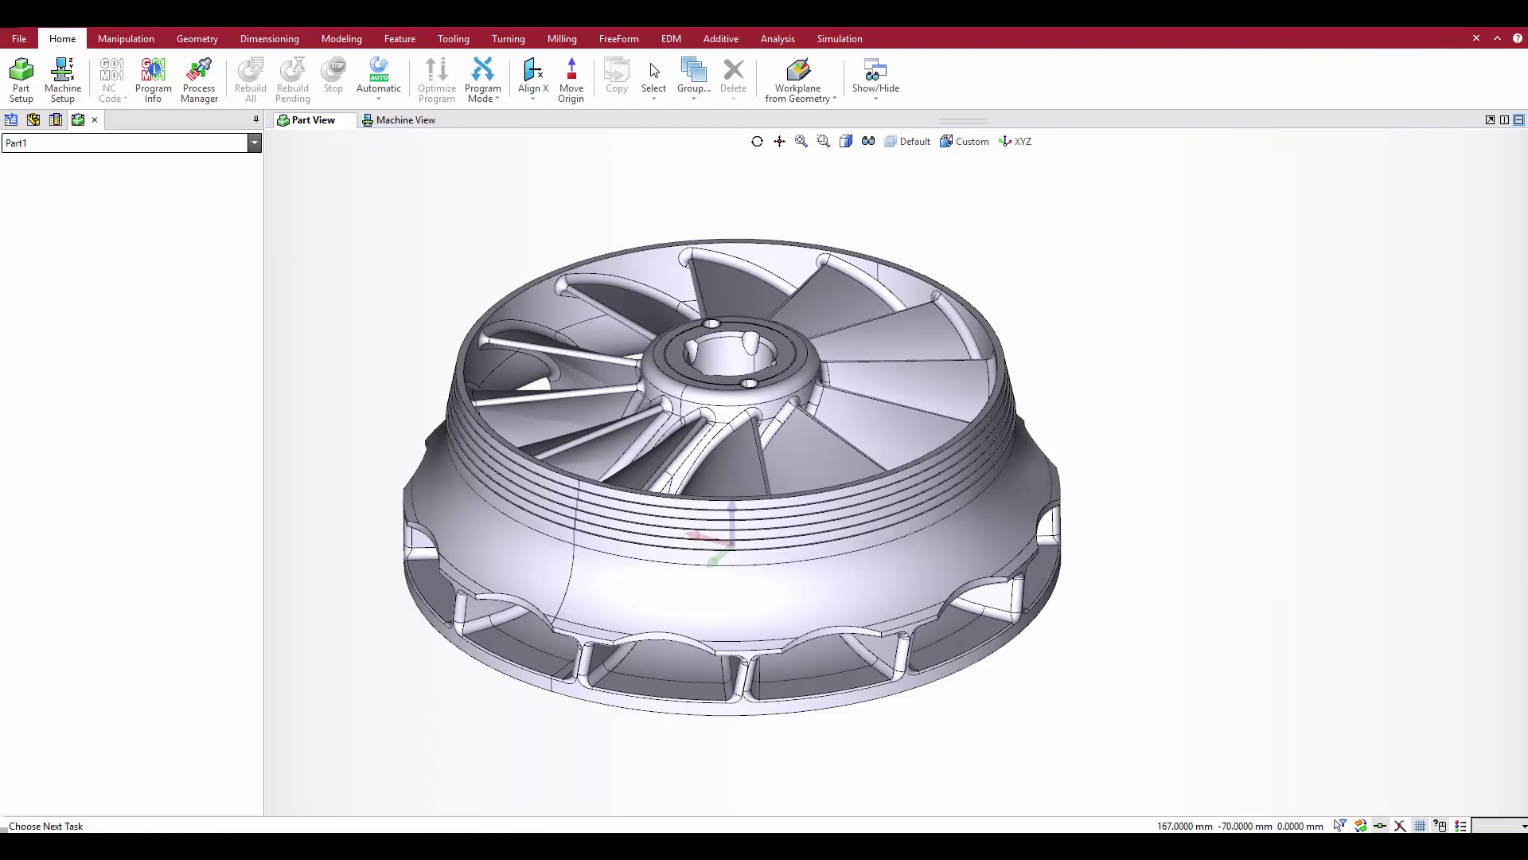
# Split the impeller solid with a plane defined by its lower-rim arc edge, not the current plane.
pyautogui.click(335, 40)
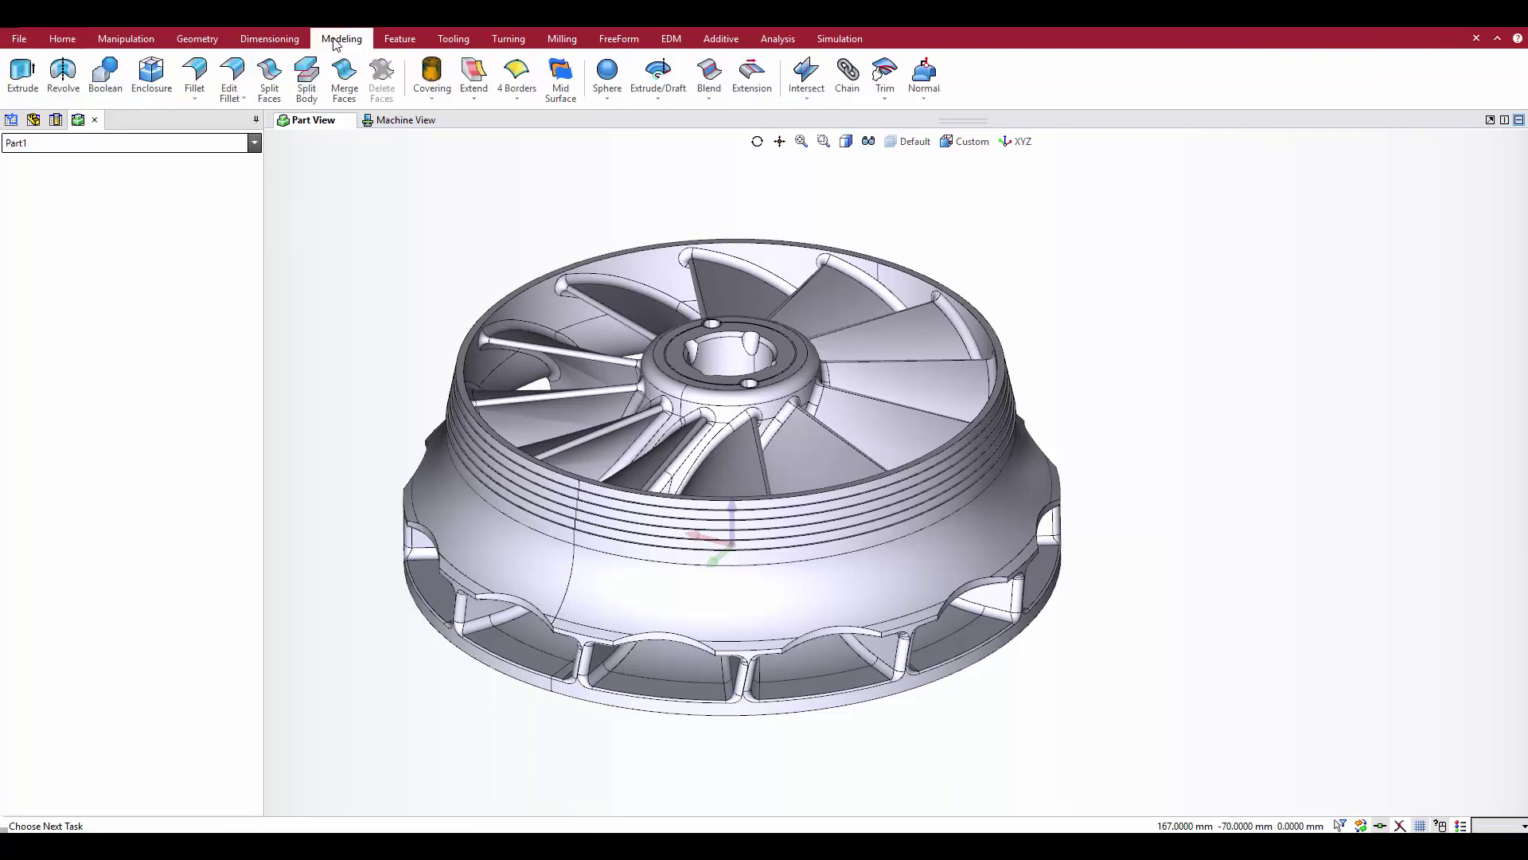
pyautogui.click(316, 71)
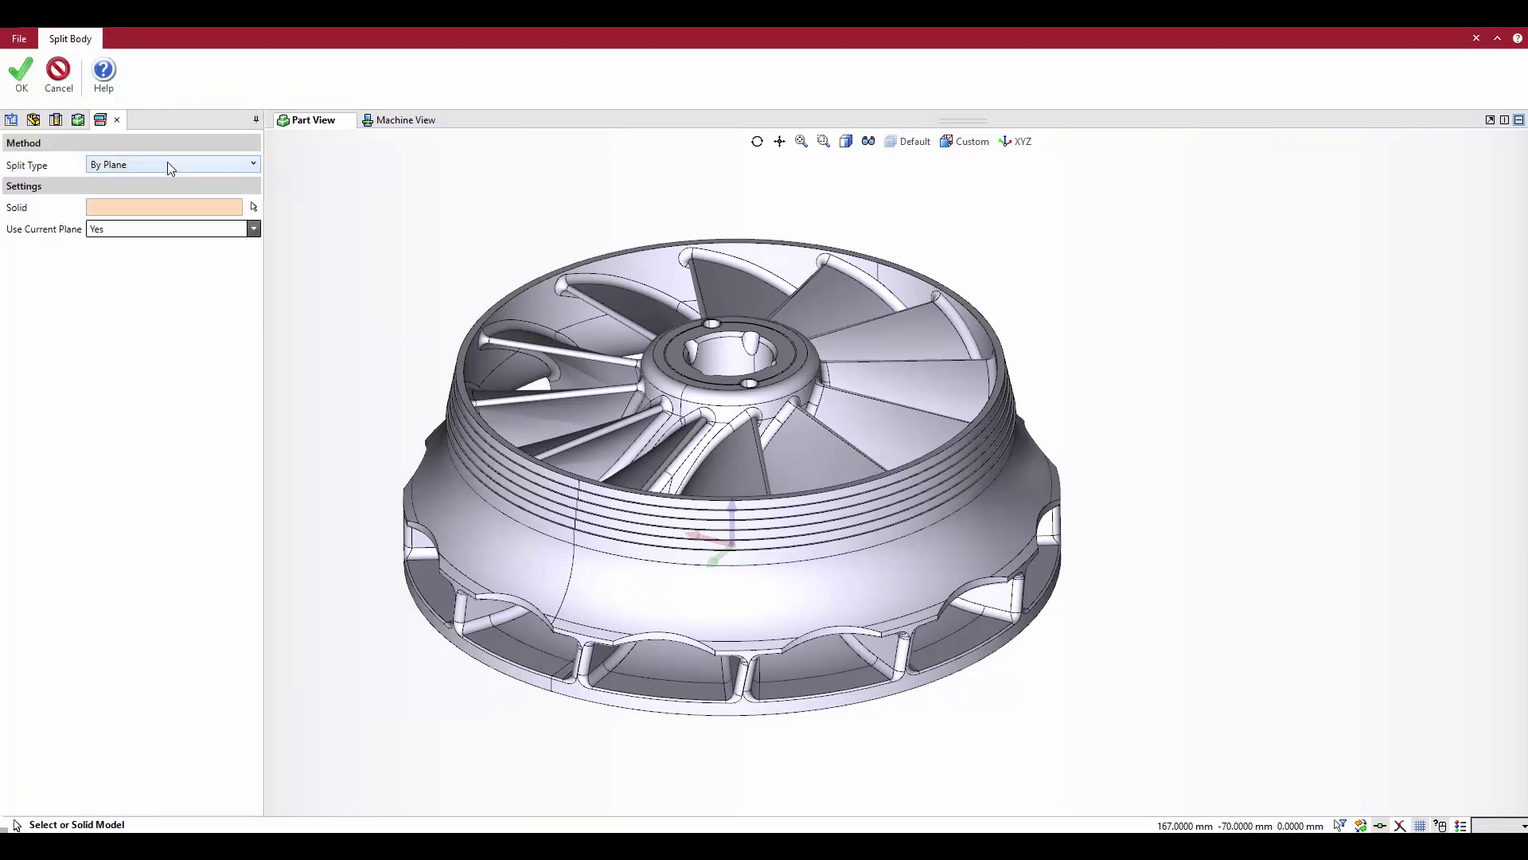
pyautogui.click(472, 520)
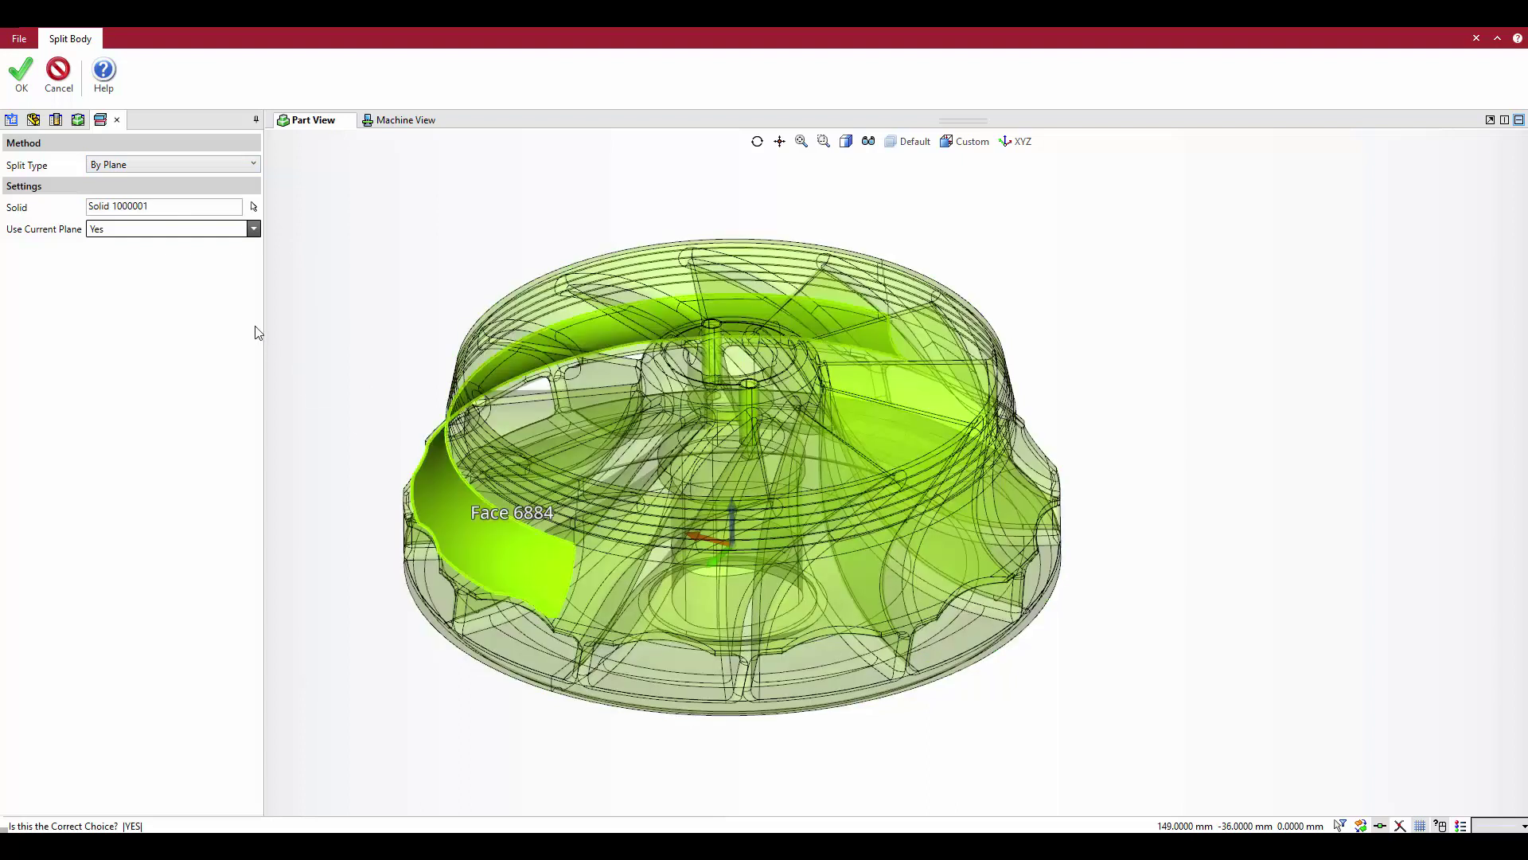
pyautogui.click(253, 228)
pyautogui.click(194, 252)
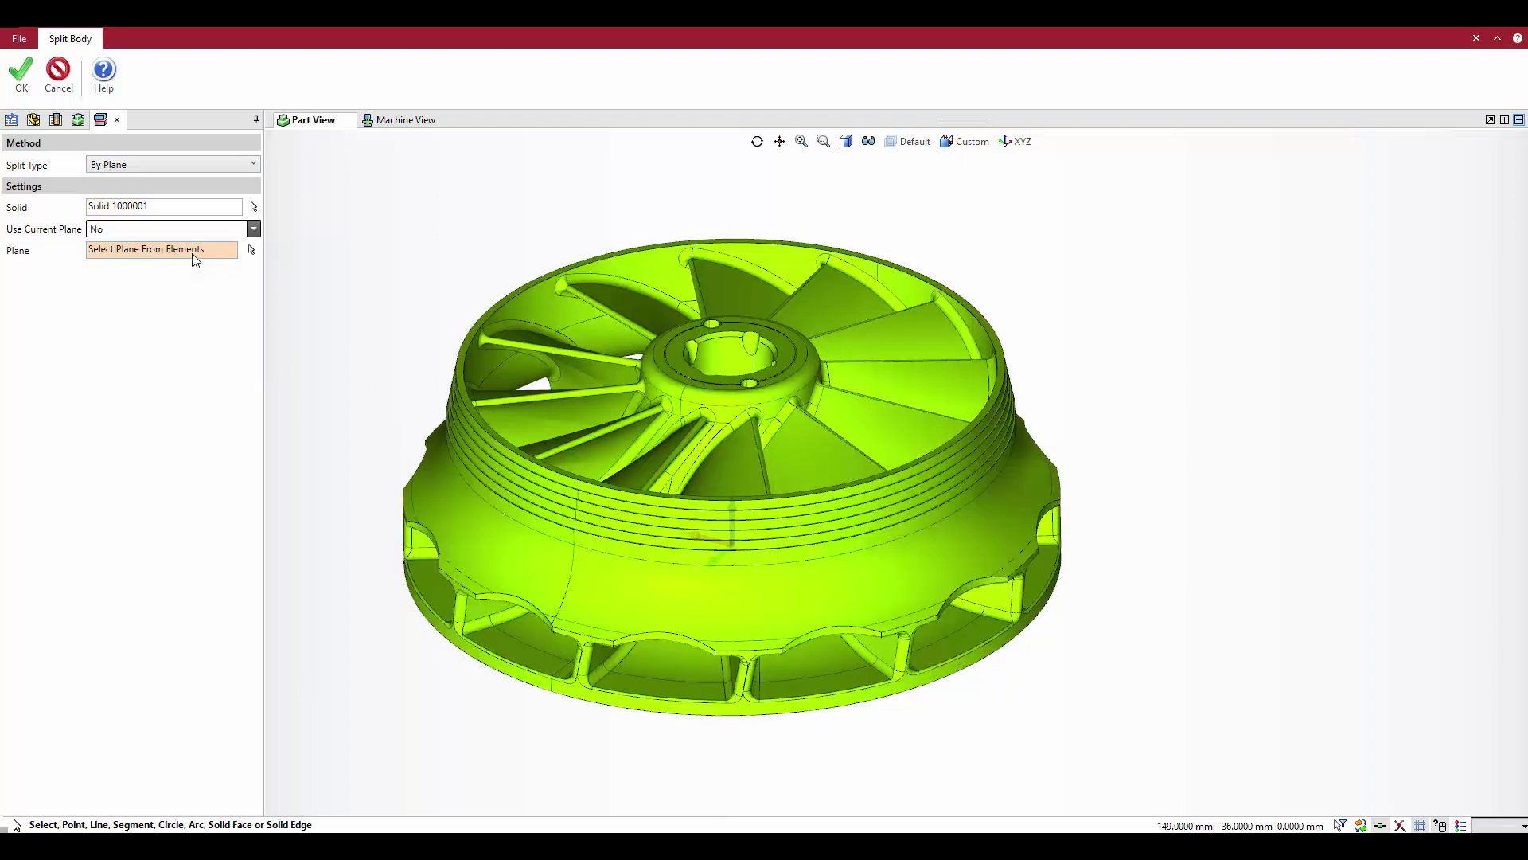
pyautogui.click(756, 637)
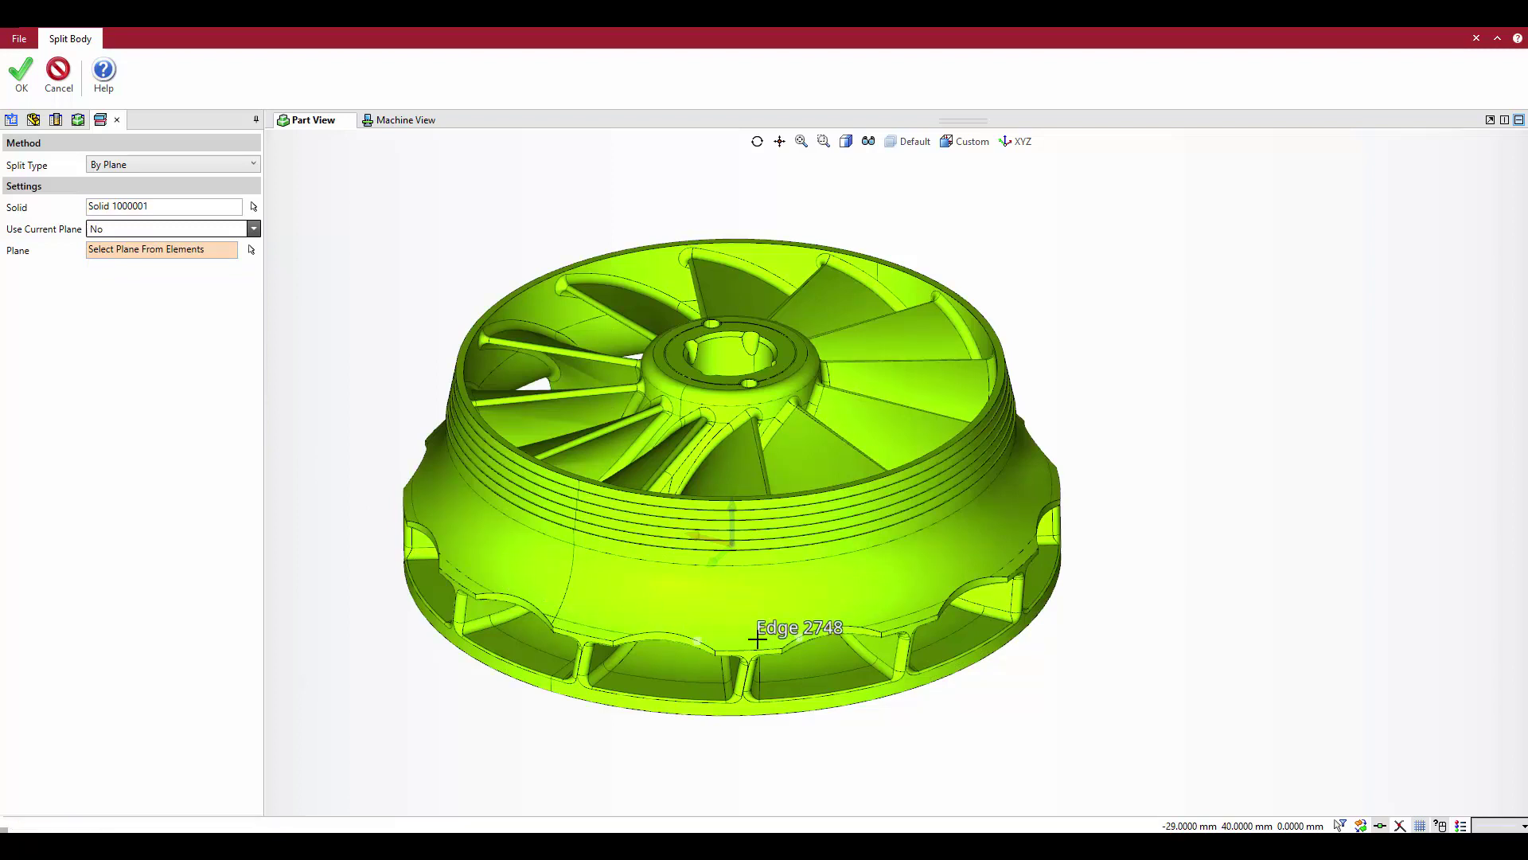
pyautogui.click(757, 638)
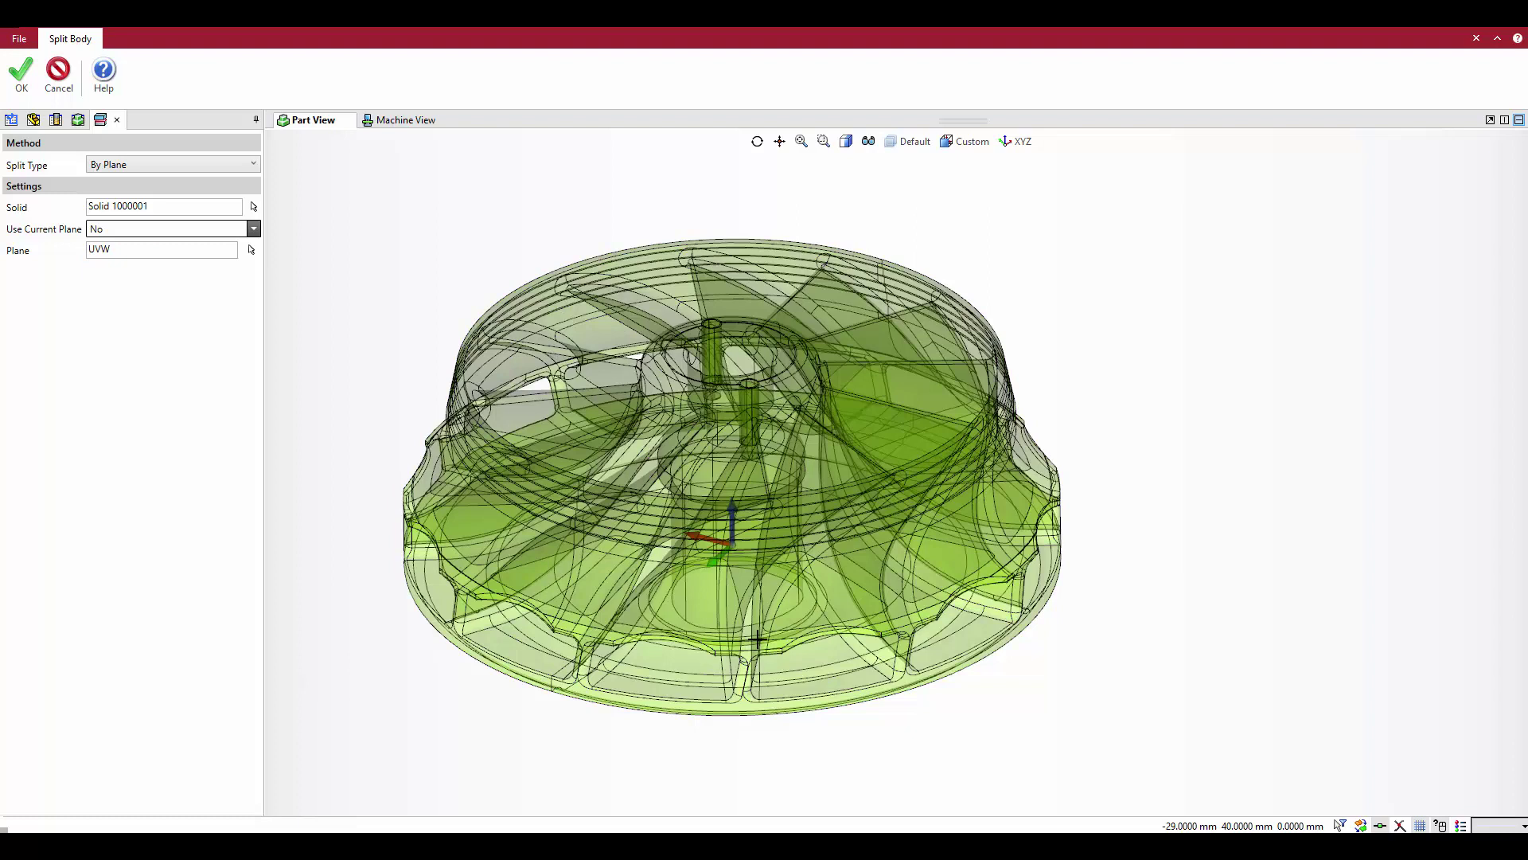
pyautogui.click(22, 62)
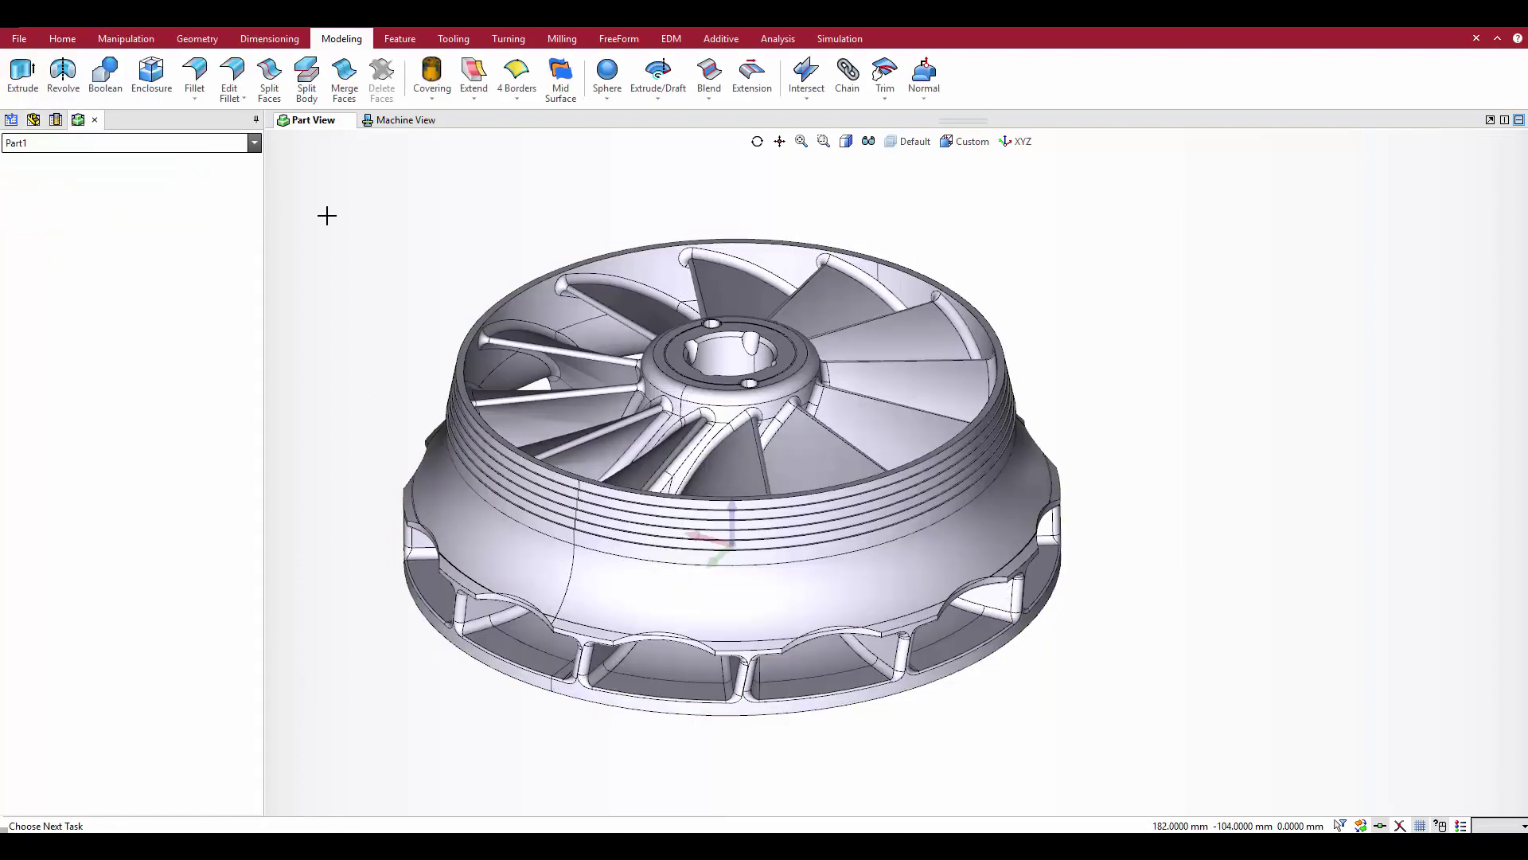
# Select a face on the impeller to show the separated upper body.
pyautogui.click(652, 585)
pyautogui.click(653, 585)
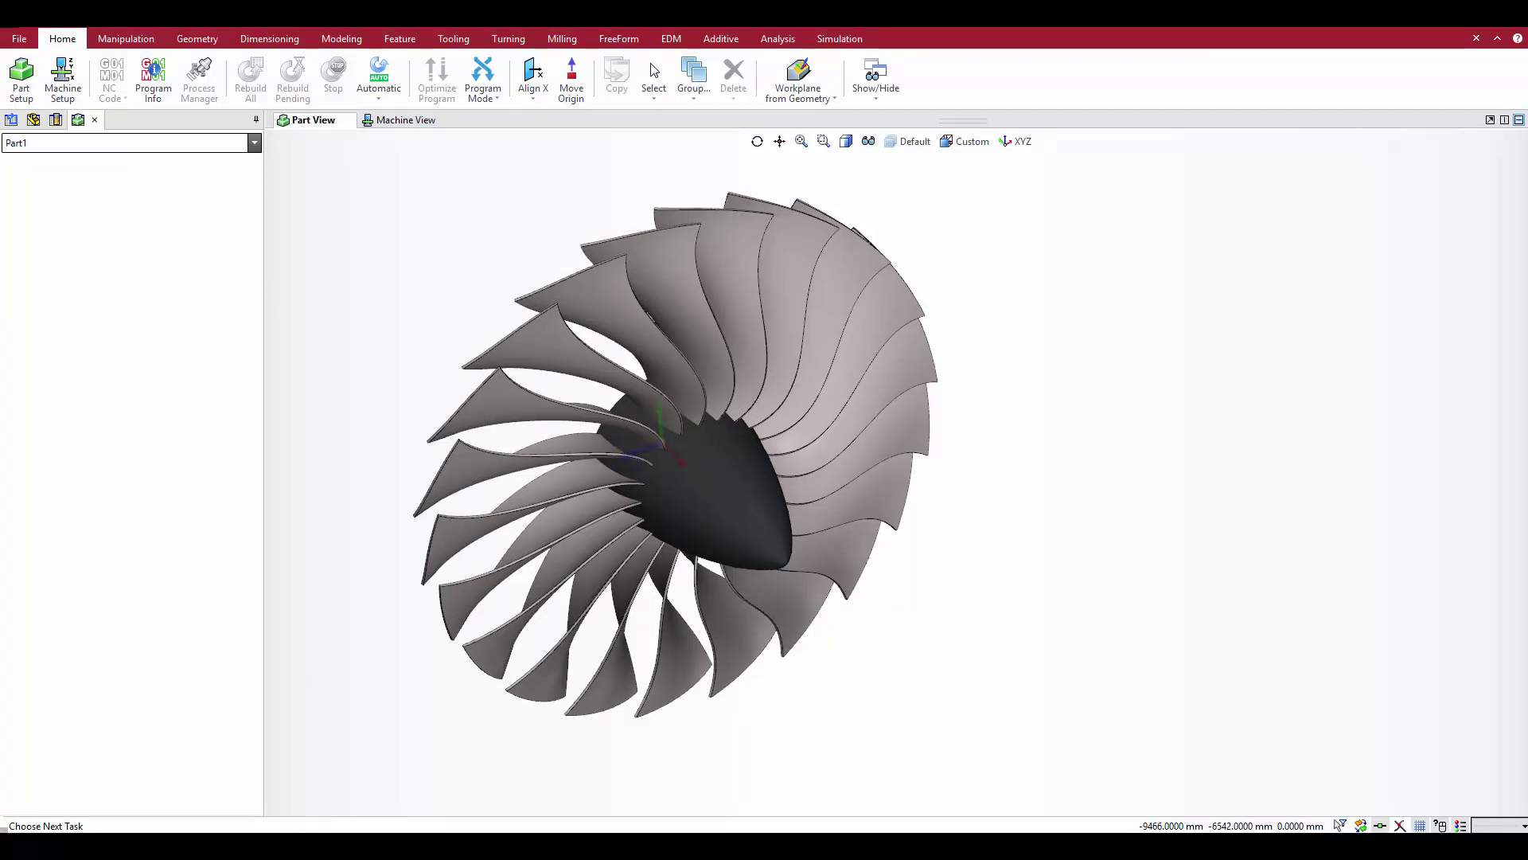
# Start Split Body with Split Type By Element and the fan rotor as the solid.
pyautogui.click(344, 39)
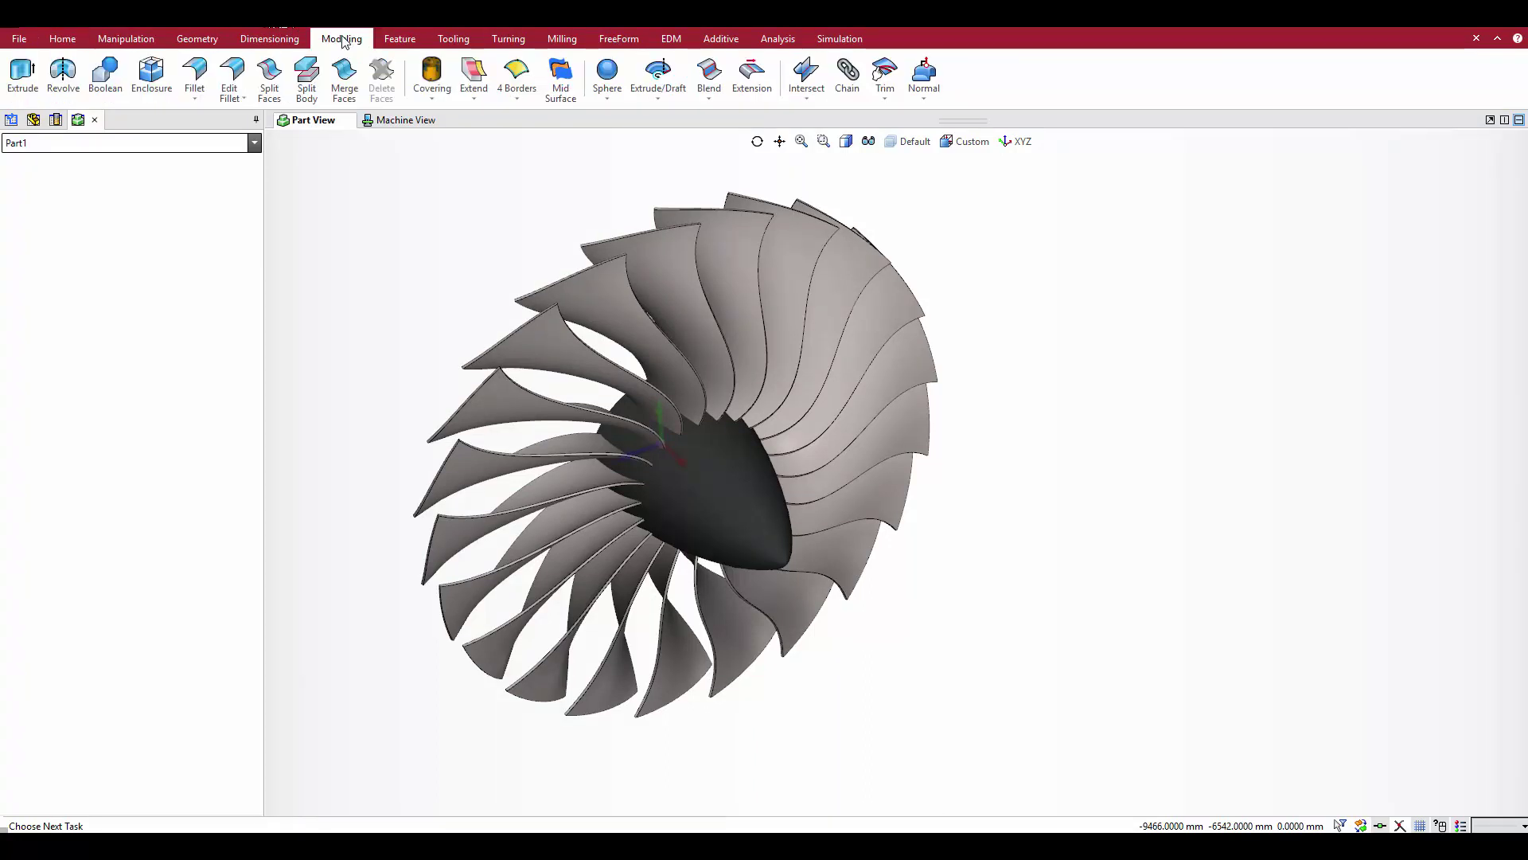
pyautogui.click(308, 76)
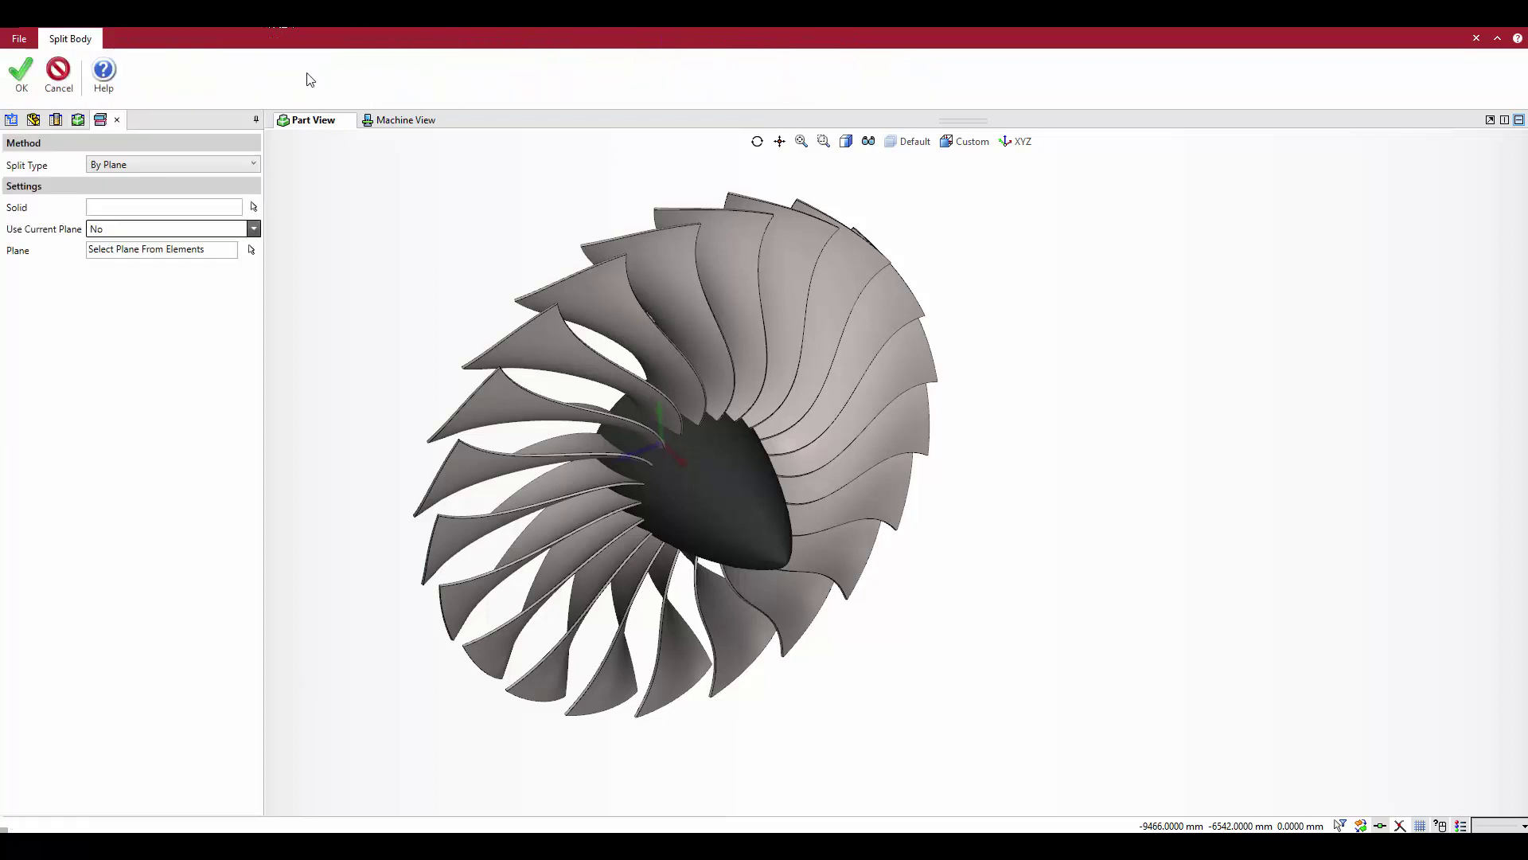
pyautogui.click(245, 165)
pyautogui.click(150, 194)
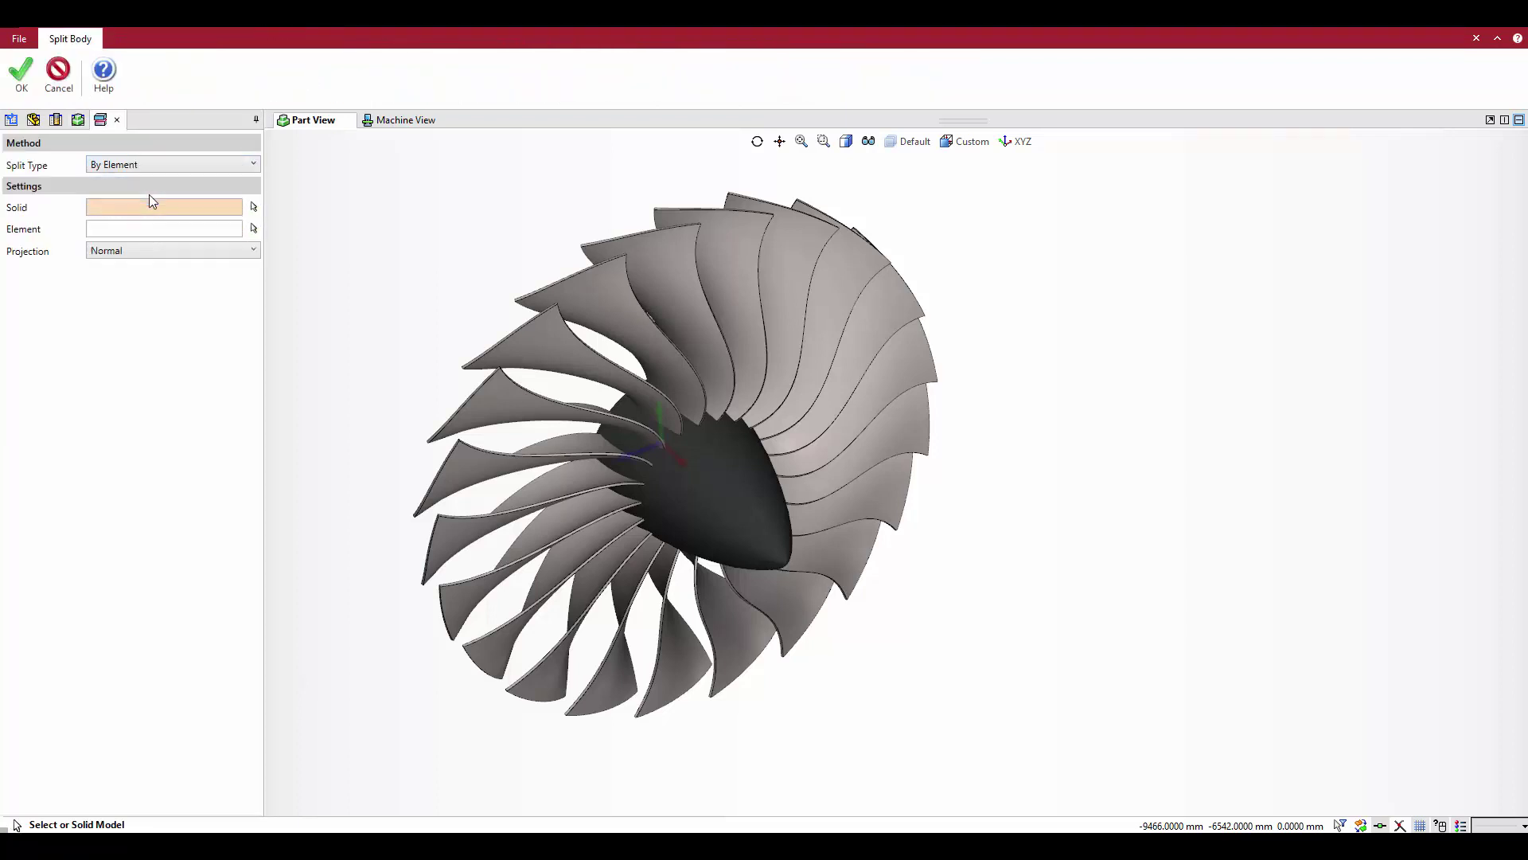
pyautogui.click(536, 344)
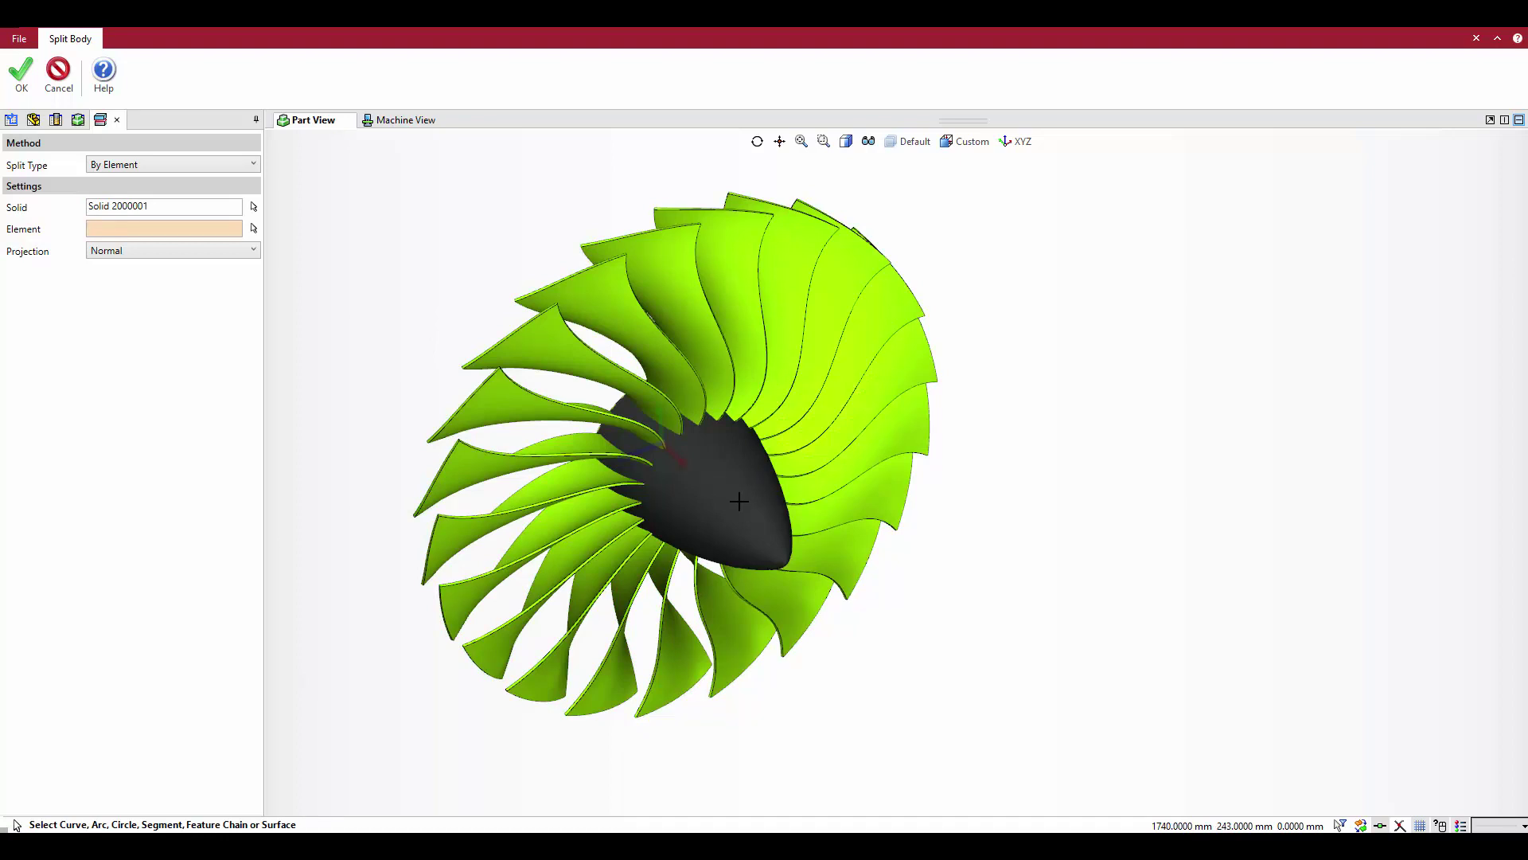
# Keep Normal projection and pick the hub surface, Nurb Surface 1, as the splitting element.
pyautogui.click(255, 258)
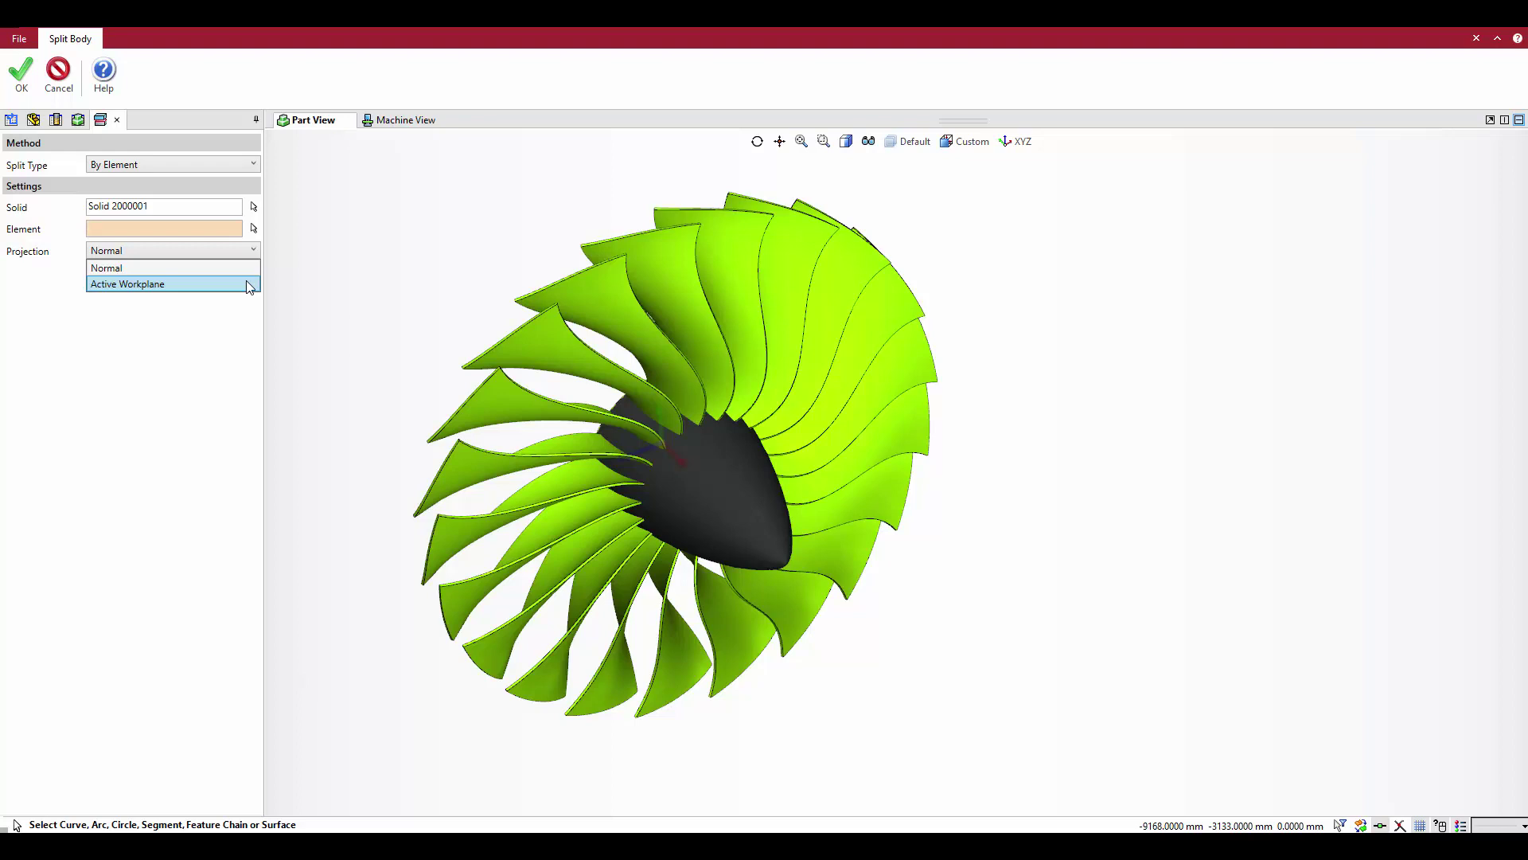
pyautogui.click(351, 323)
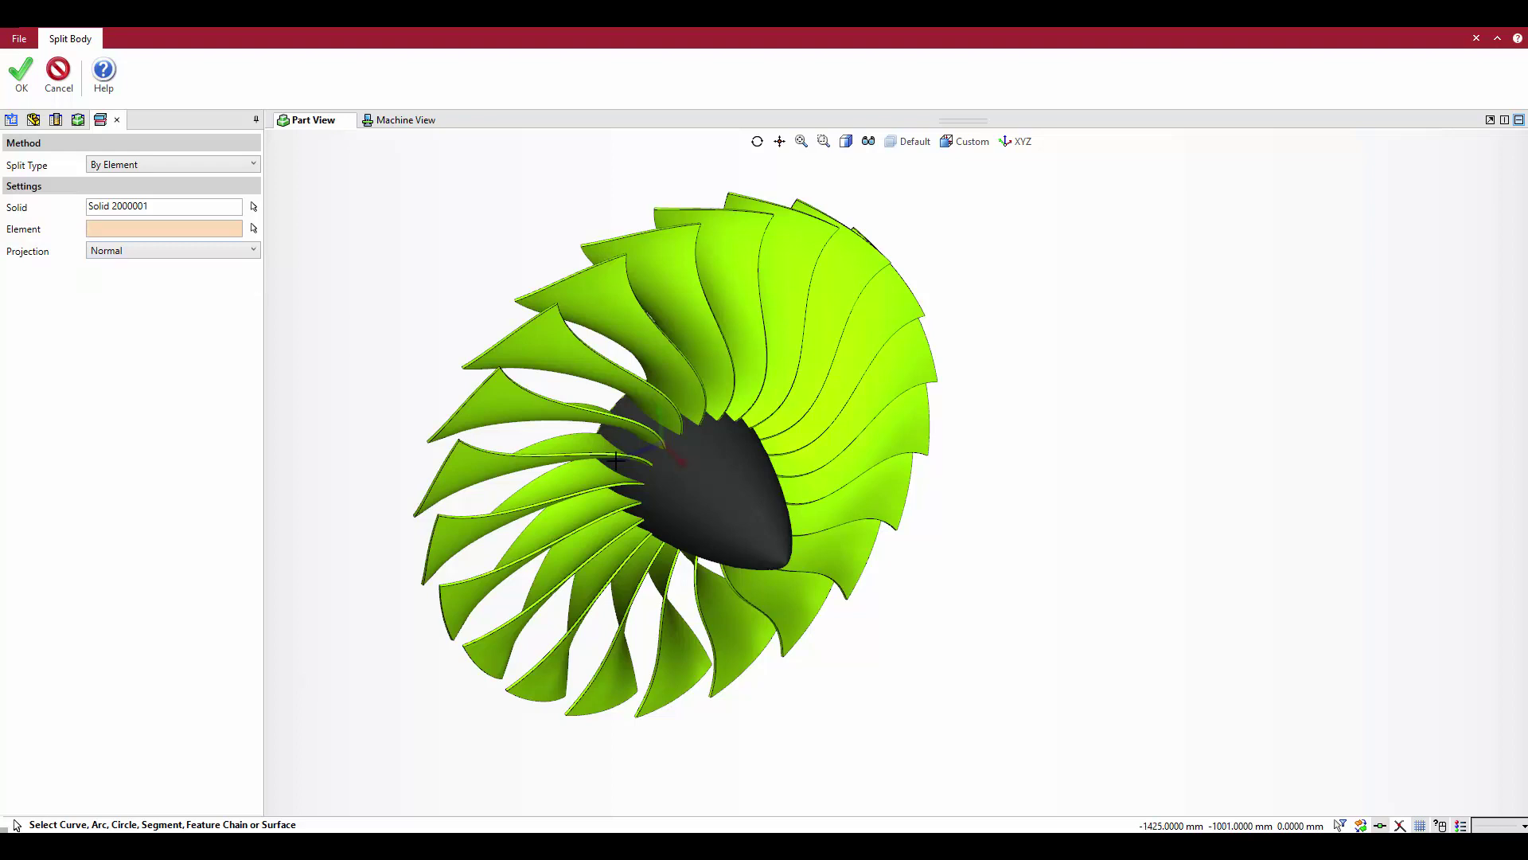
pyautogui.click(702, 489)
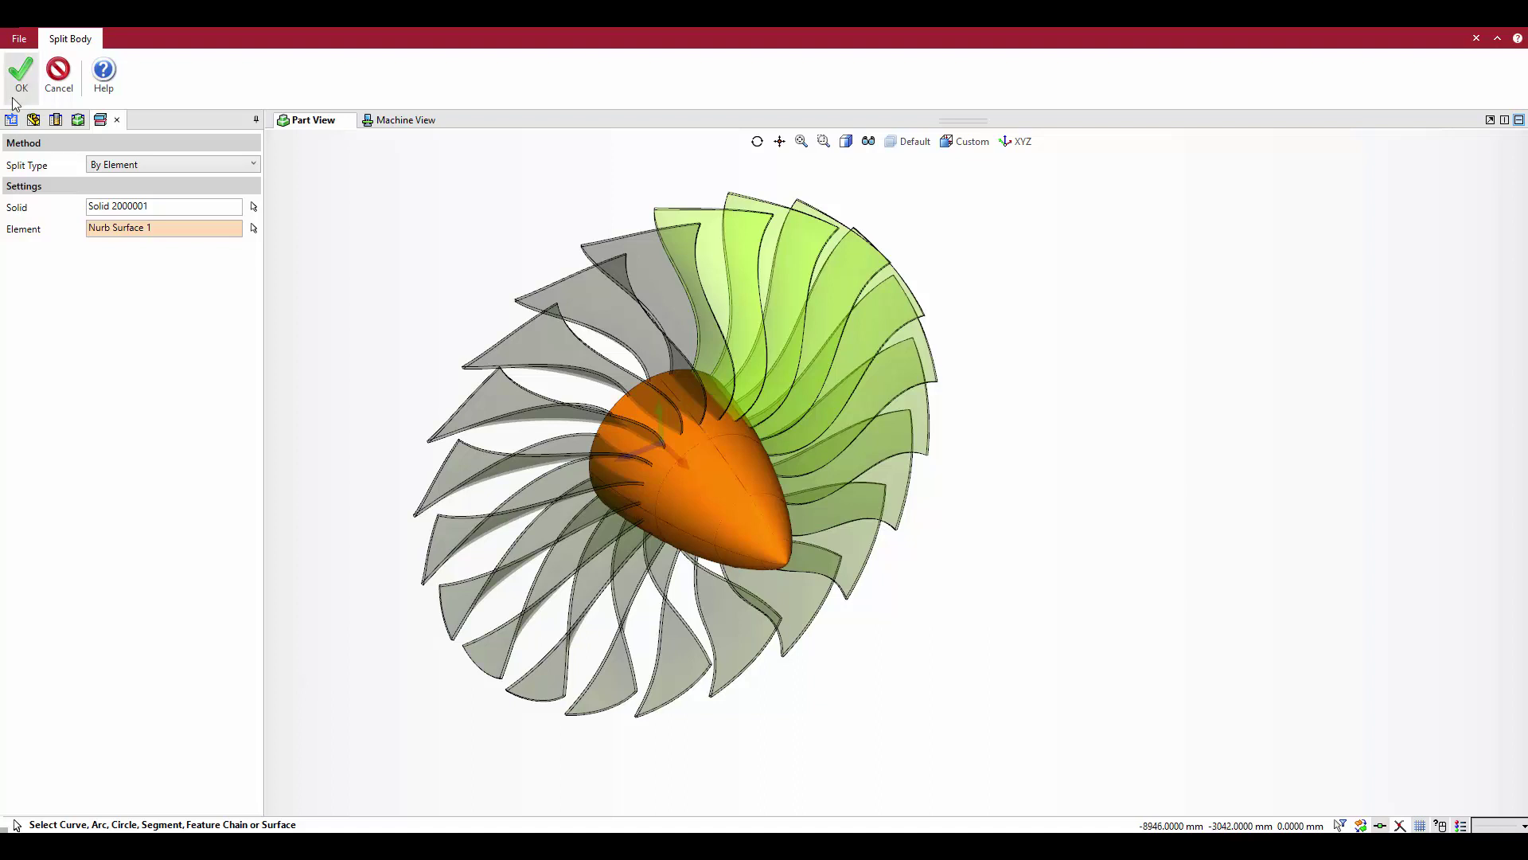
pyautogui.click(19, 75)
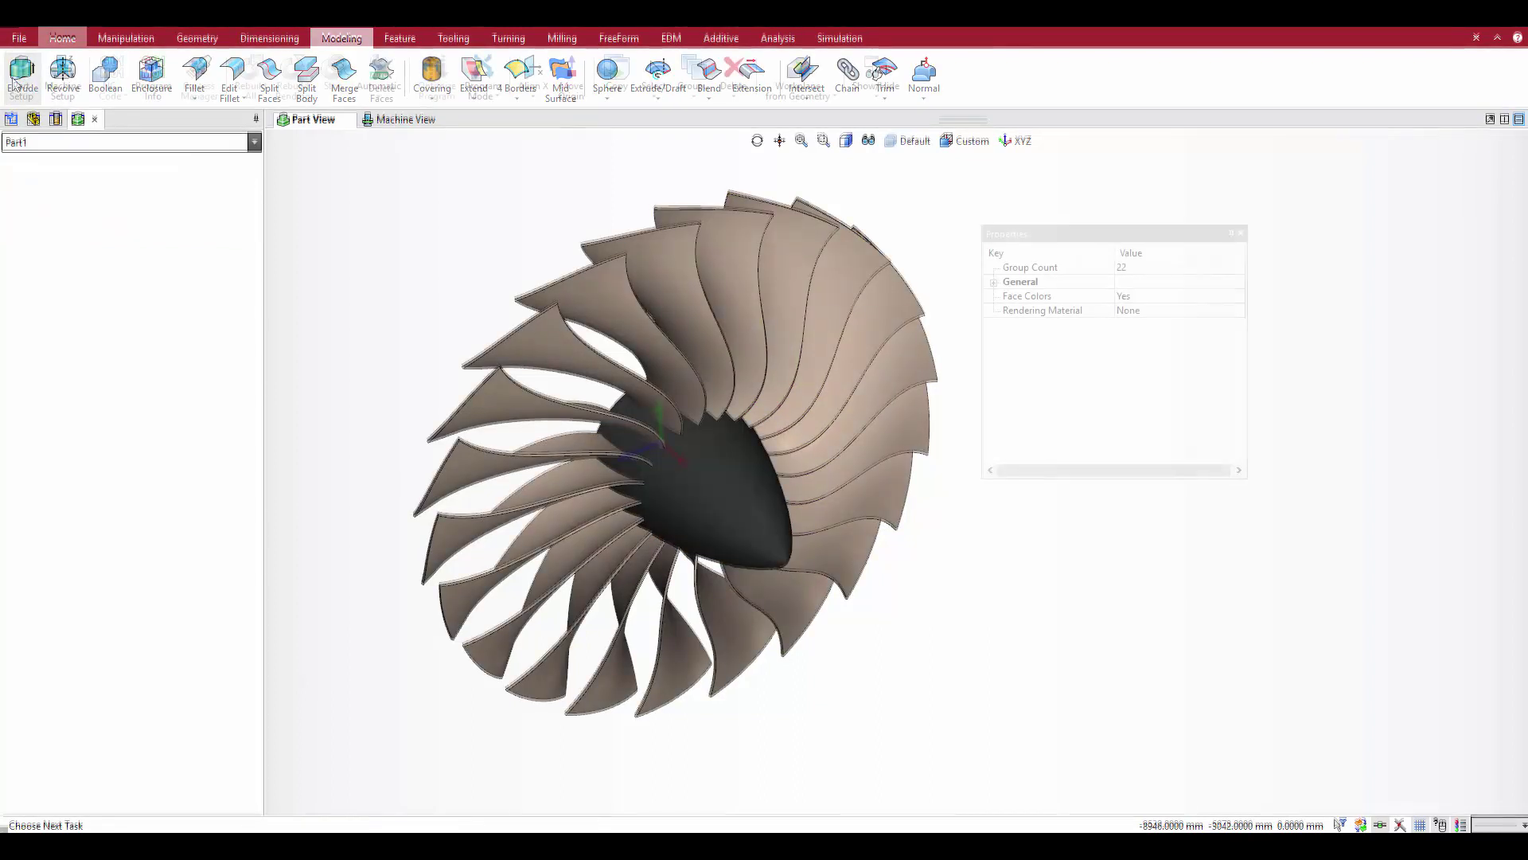